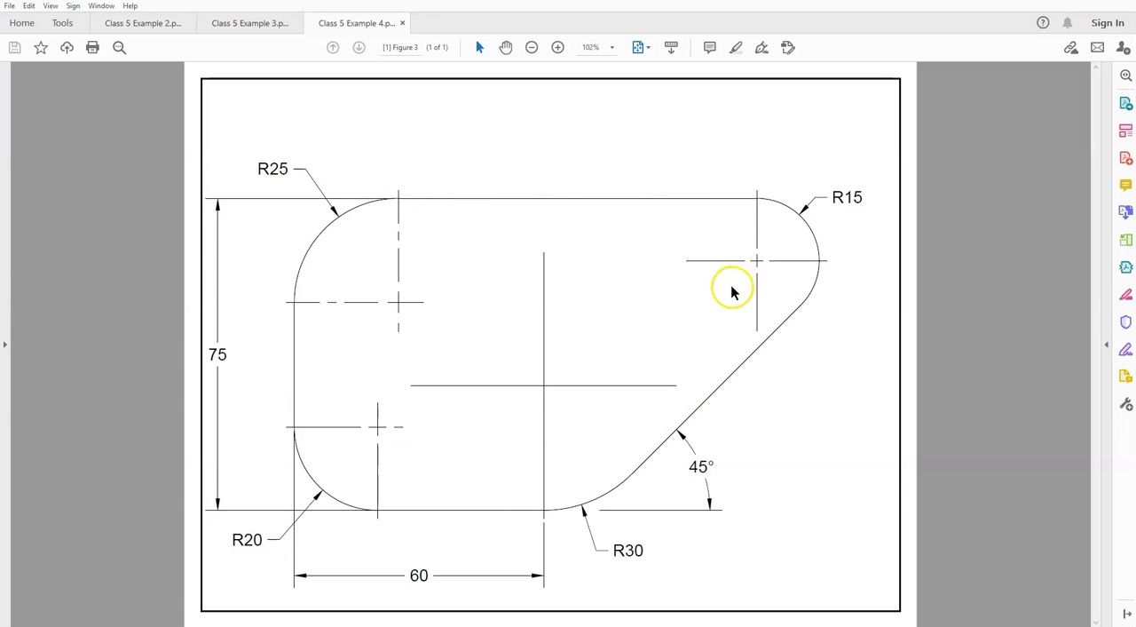
# Switch to Inventor and create a new part from the metric Standard (mm).ipt template
pyautogui.click(21, 615)
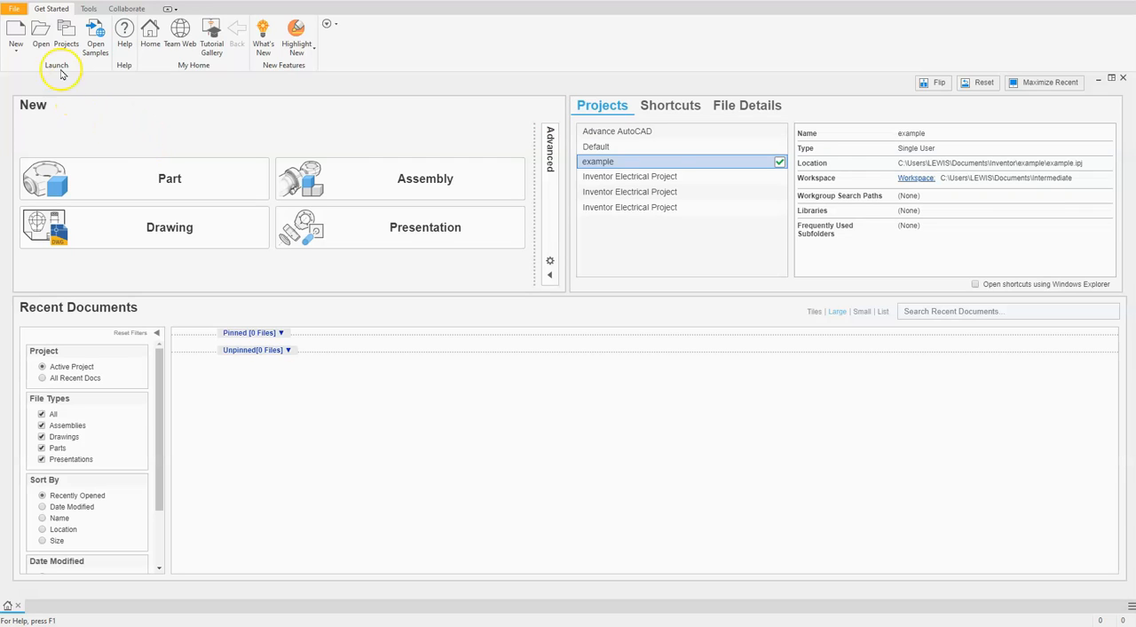
pyautogui.click(14, 35)
pyautogui.click(18, 32)
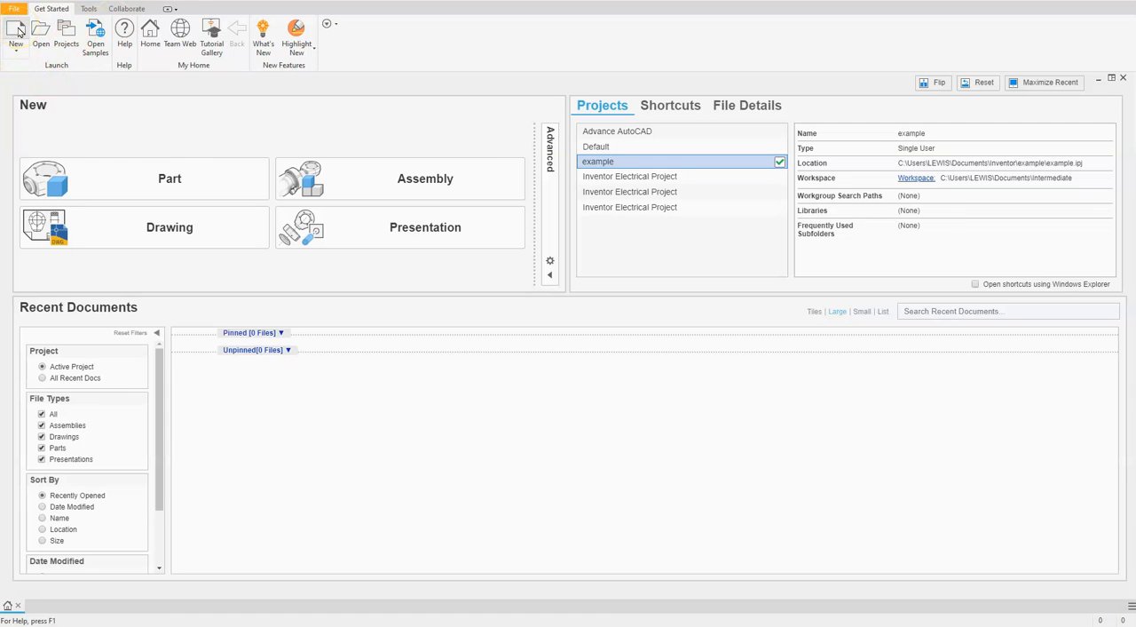
pyautogui.click(186, 340)
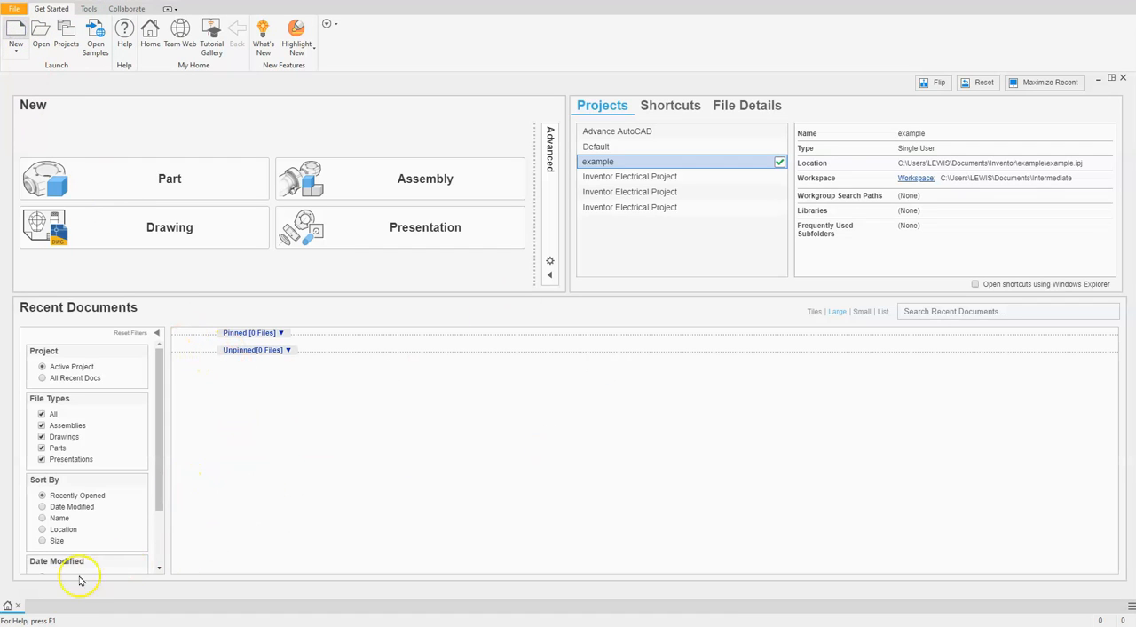
pyautogui.hotkey('ctrl', 'n')
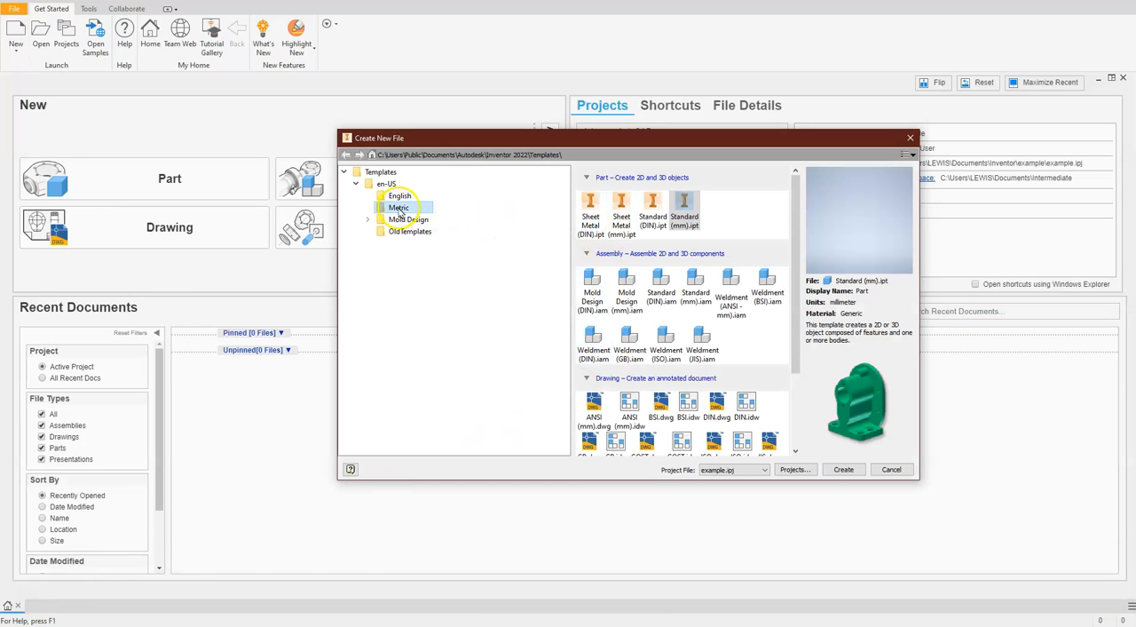
pyautogui.click(685, 217)
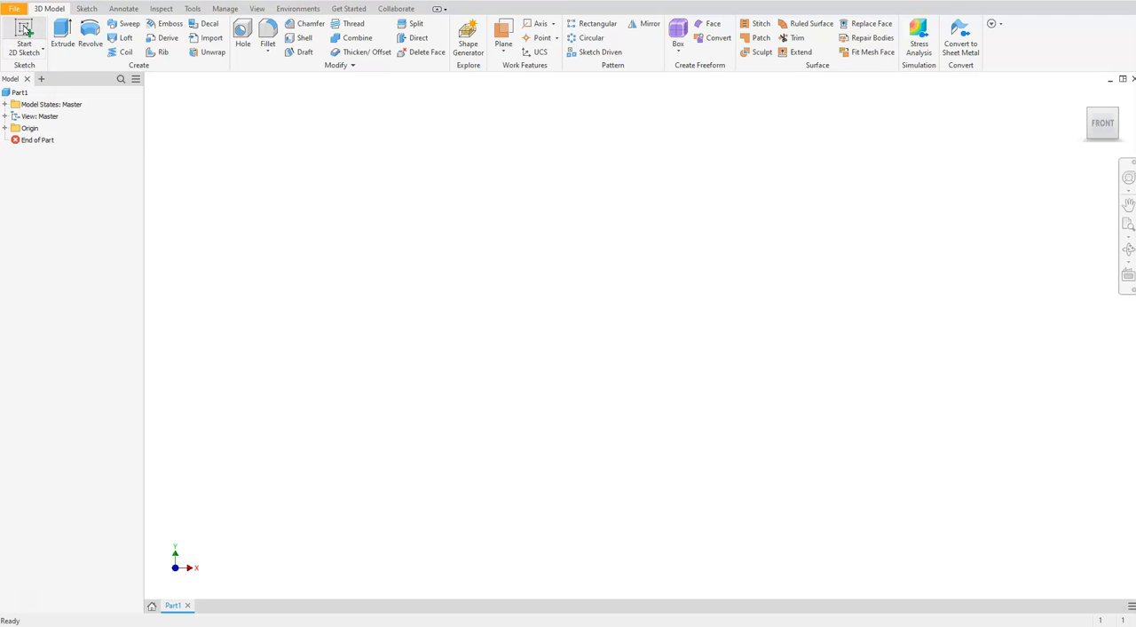
# Start a 2D sketch on the XZ plane and rotate the top view upright so the X axis runs horizontally
pyautogui.click(25, 30)
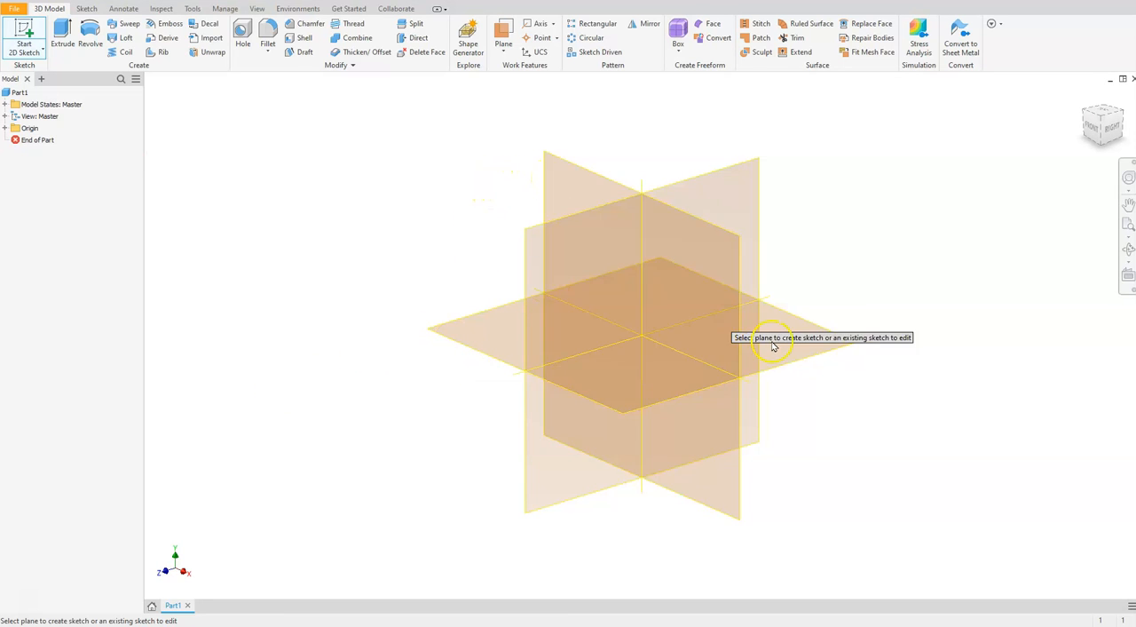
pyautogui.click(817, 328)
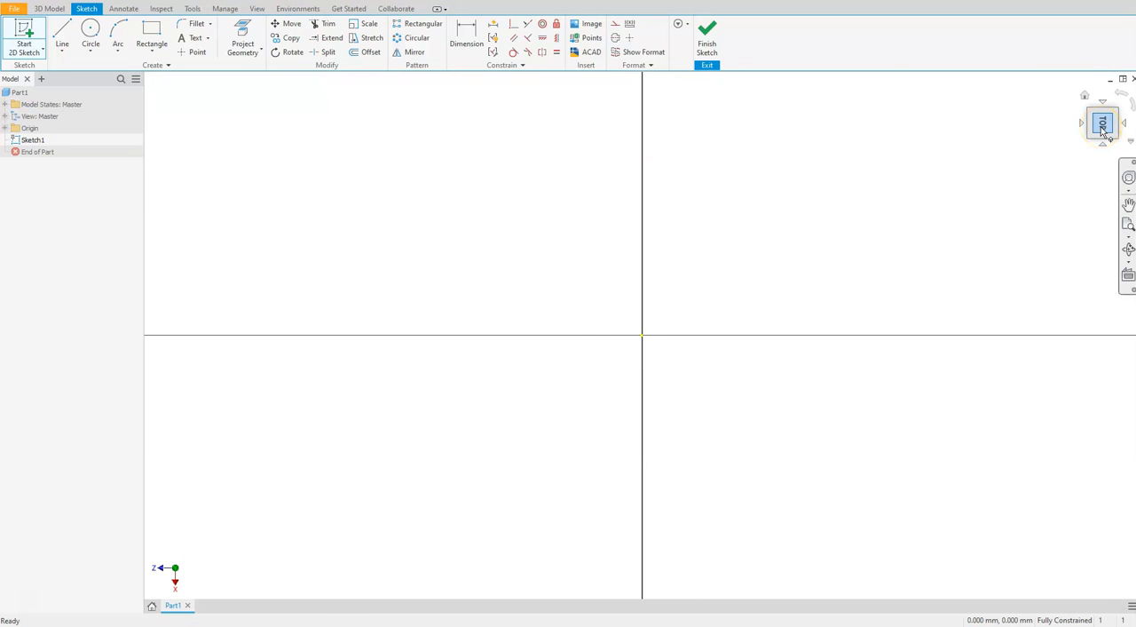
pyautogui.click(1121, 96)
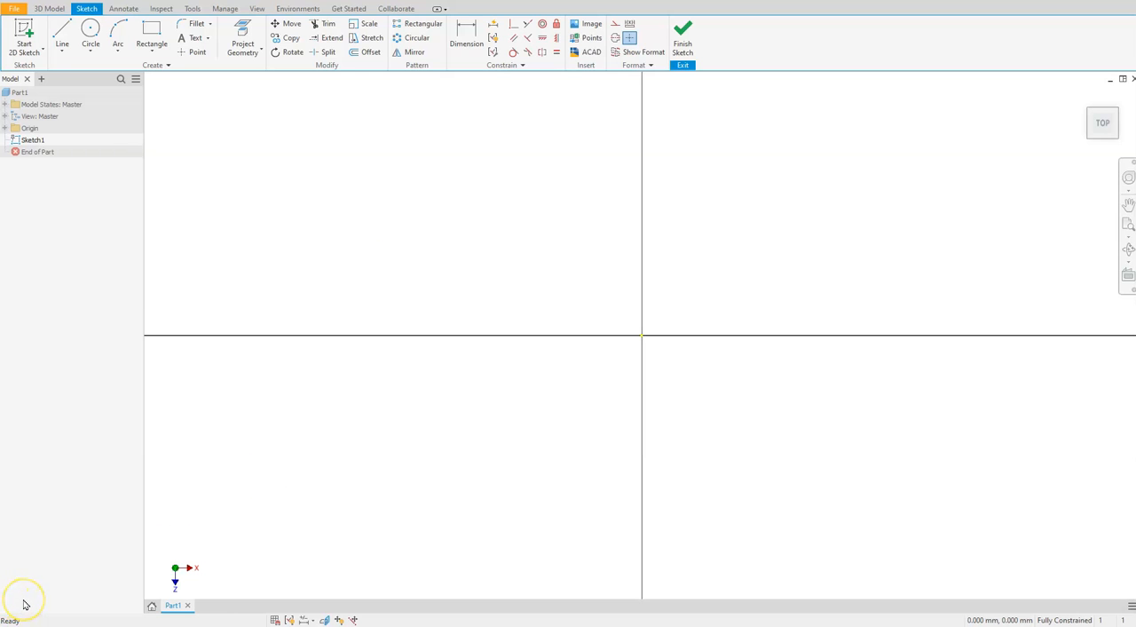
# Switch to the reference PDF to examine the profile's bottom length, height and slope angle dimensions, and return to Inventor
pyautogui.hotkey('alt', 'Tab')
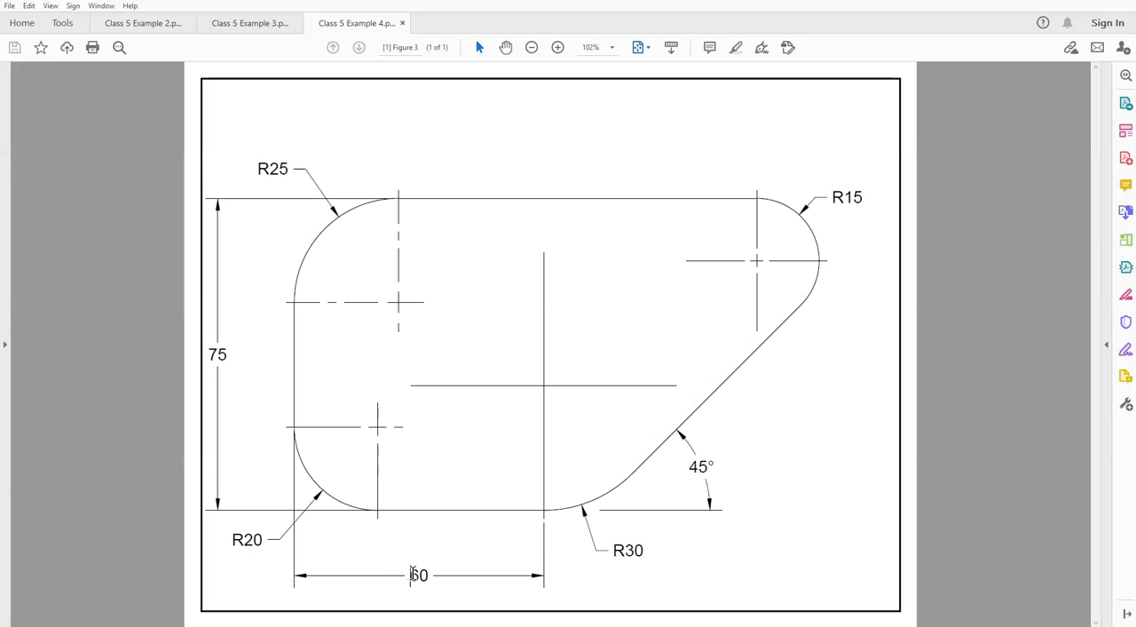
pyautogui.doubleClick(415, 574)
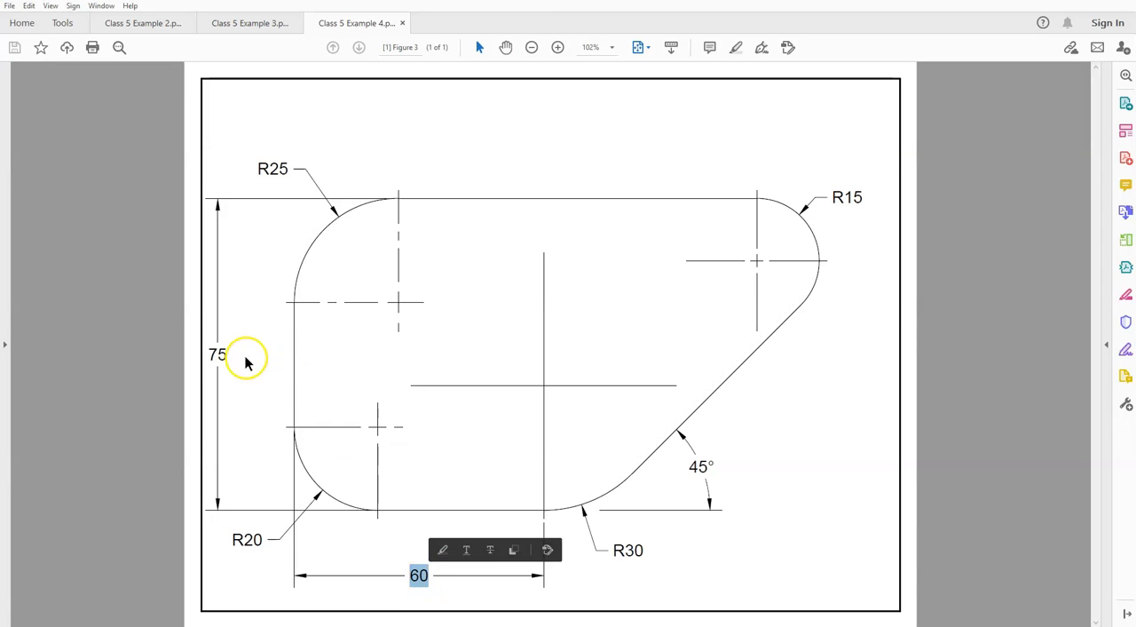
pyautogui.doubleClick(218, 353)
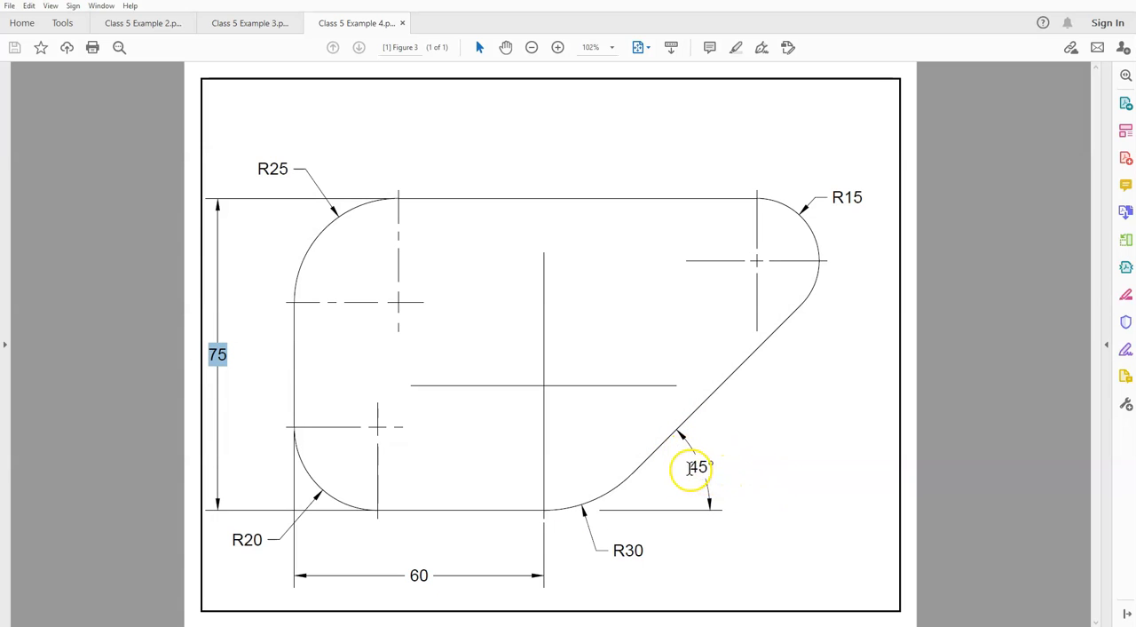
pyautogui.moveTo(690, 465); pyautogui.dragTo(719, 466)
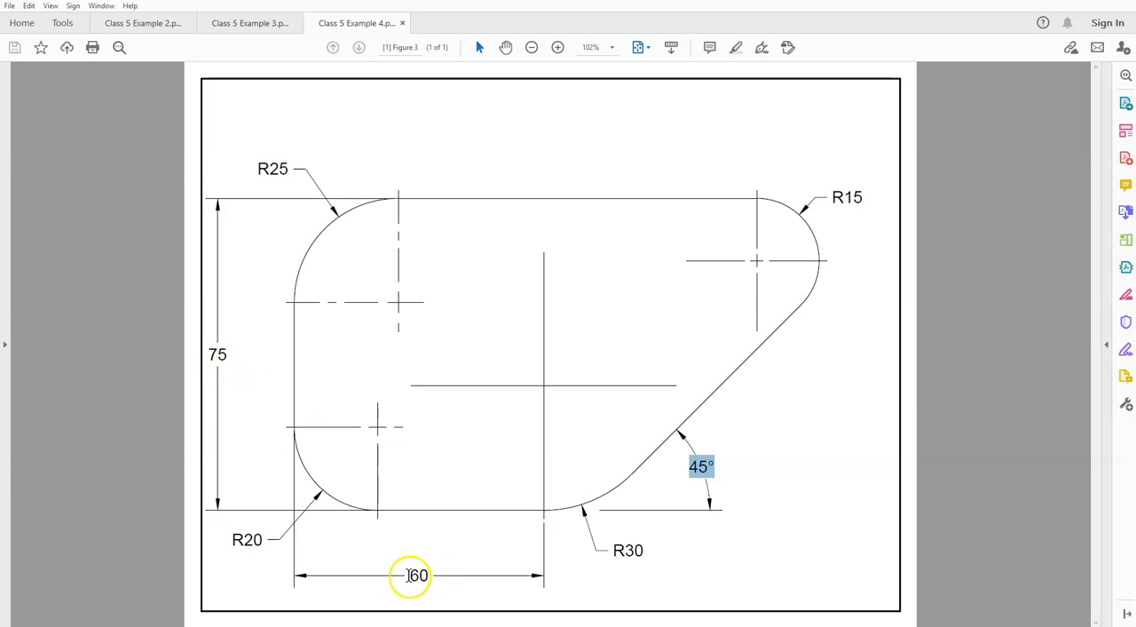
pyautogui.click(25, 602)
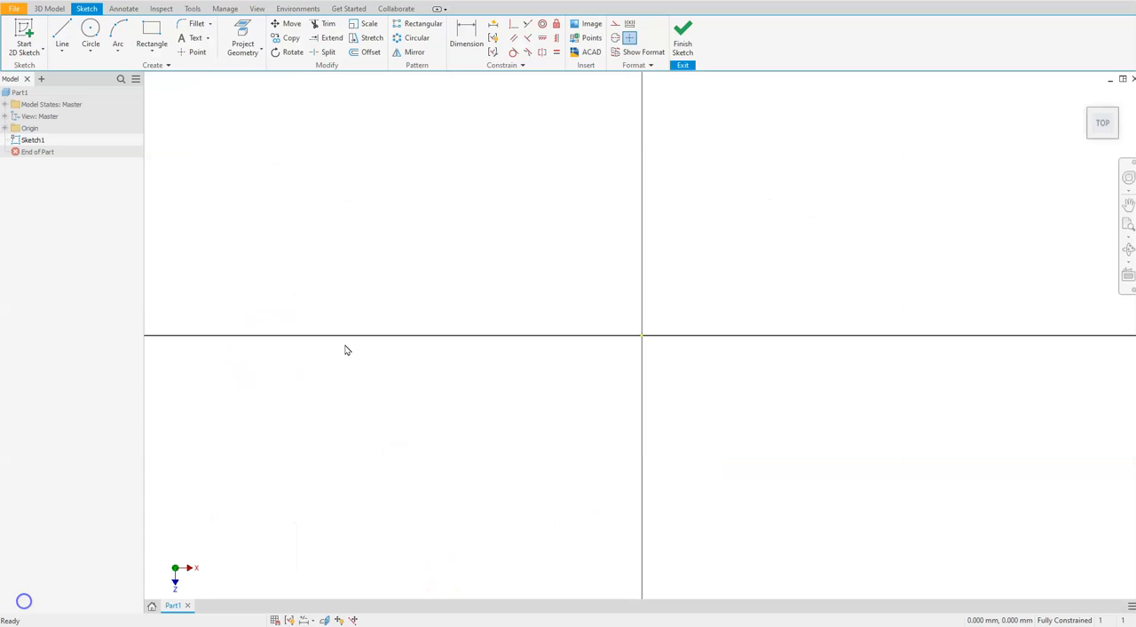
# Sketch a vertical line about 79 mm long and a perpendicular horizontal line about 68 mm long extending right from its lower end
pyautogui.click(339, 282)
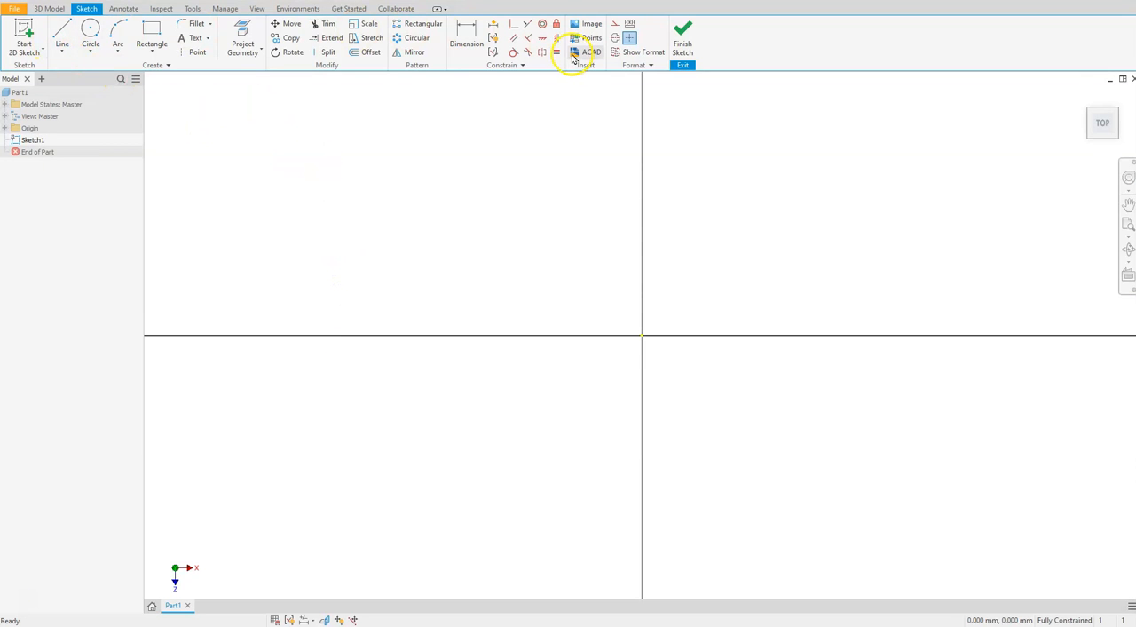
pyautogui.click(63, 44)
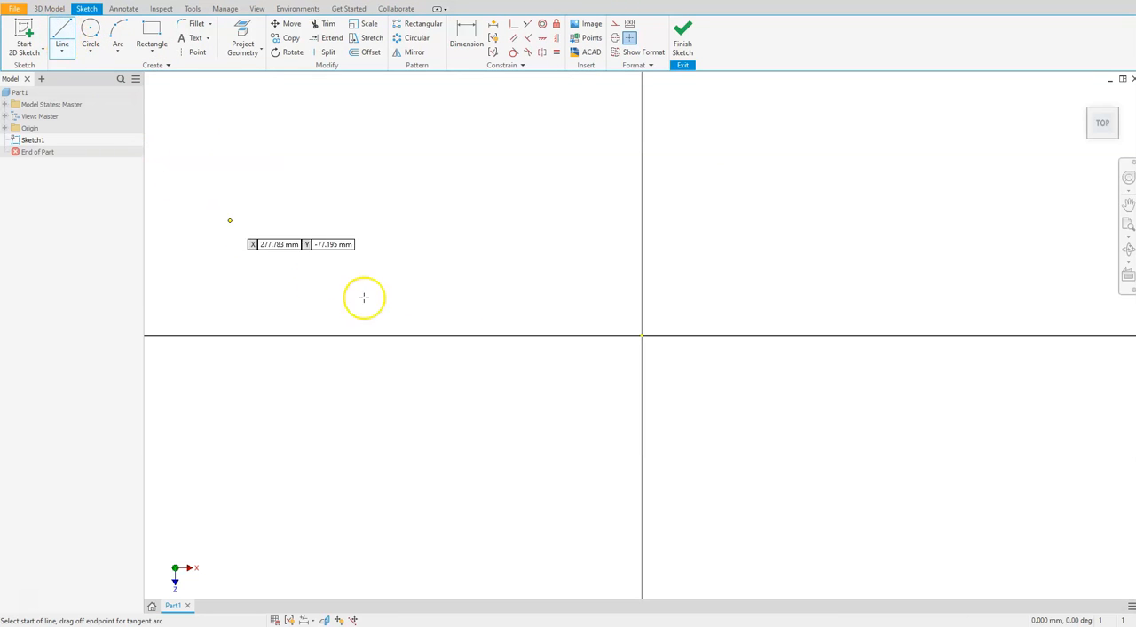
pyautogui.click(512, 236)
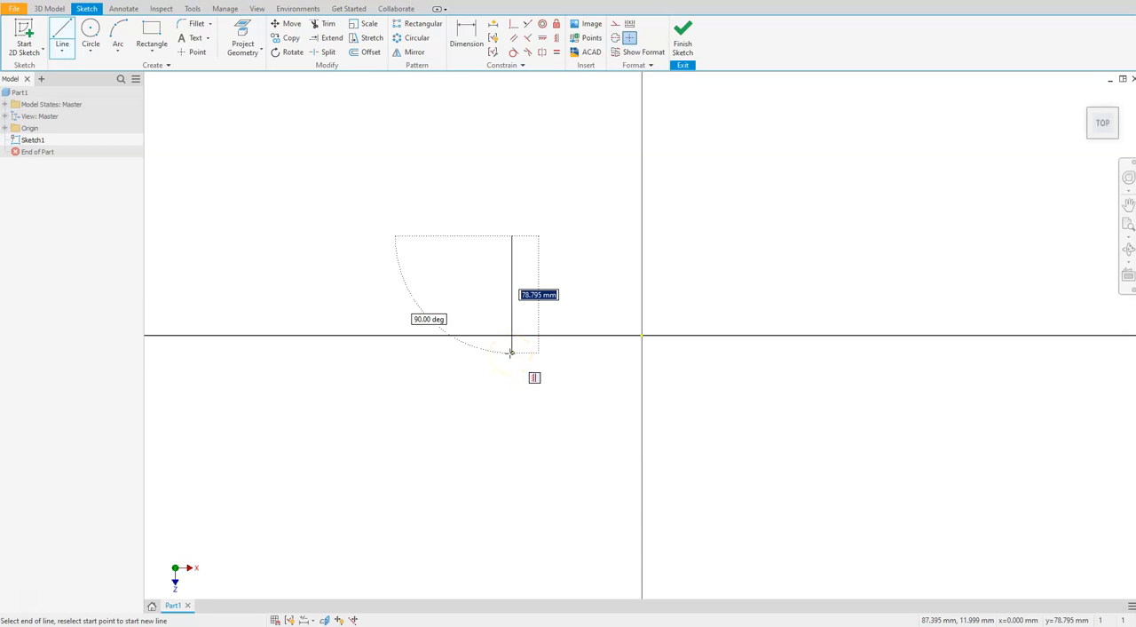
pyautogui.click(511, 352)
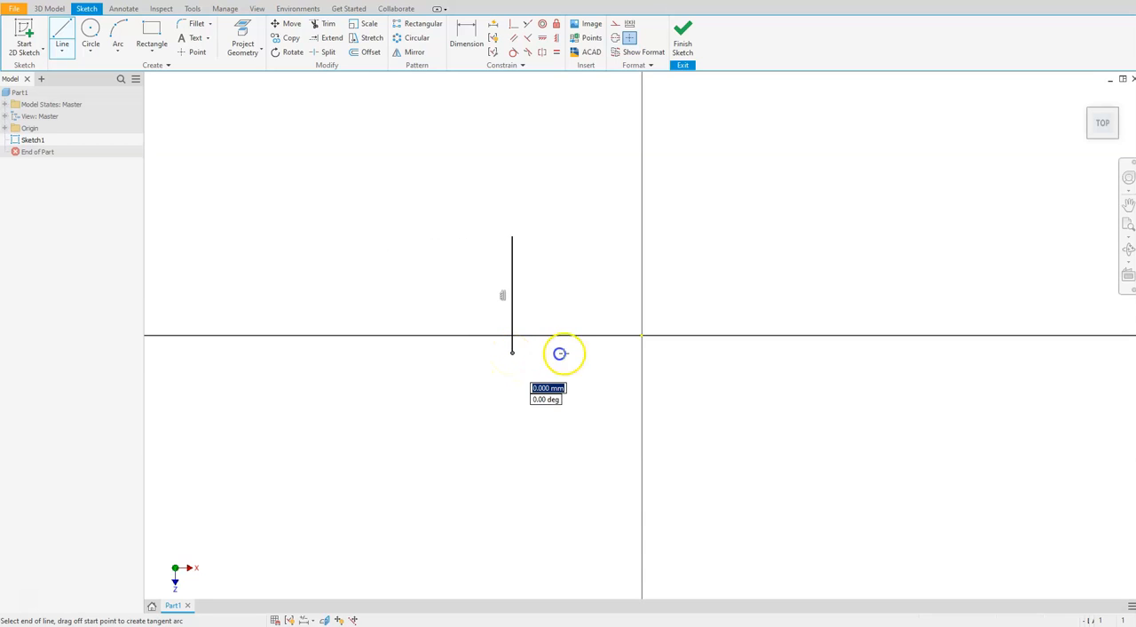
pyautogui.click(613, 352)
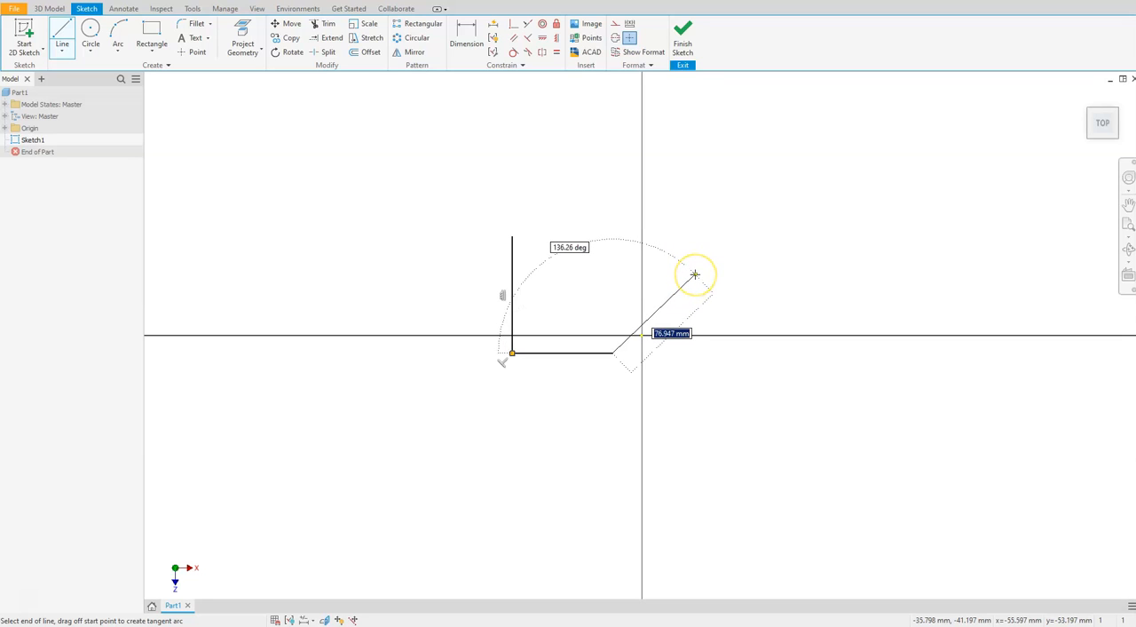
pyautogui.write('135')
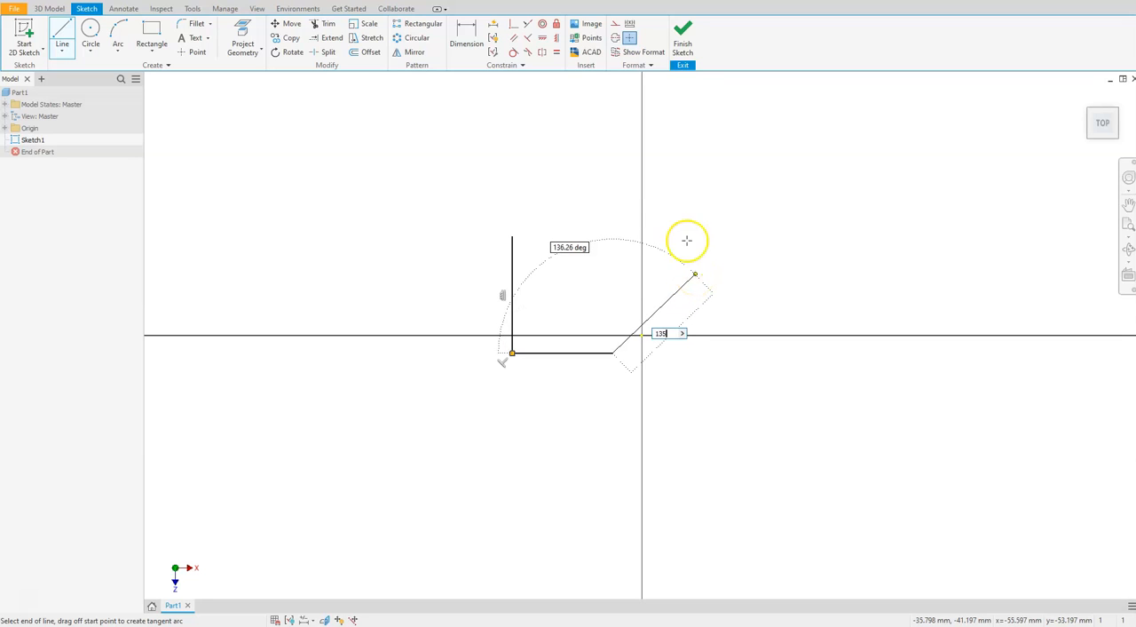
pyautogui.click(662, 222)
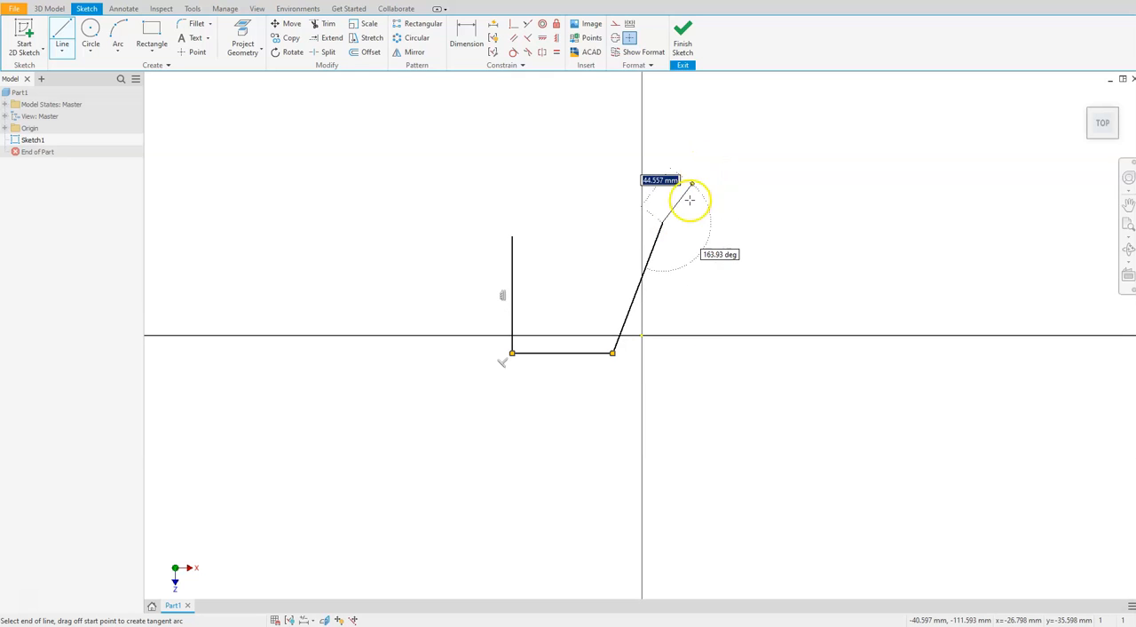
pyautogui.press('Escape')
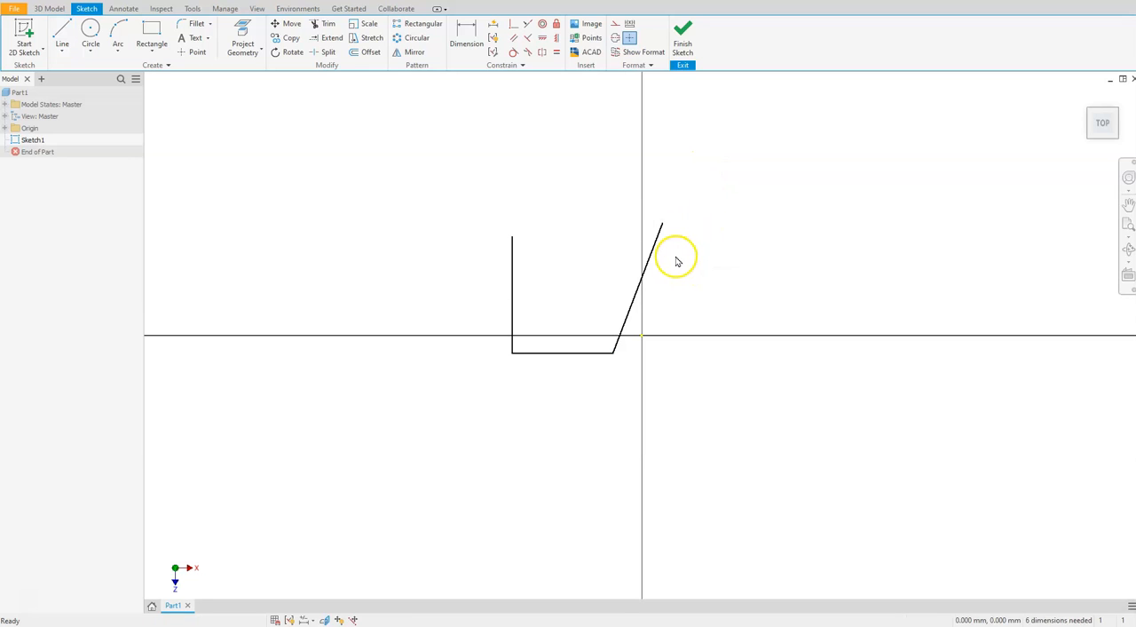
pyautogui.click(653, 253)
pyautogui.press('Delete')
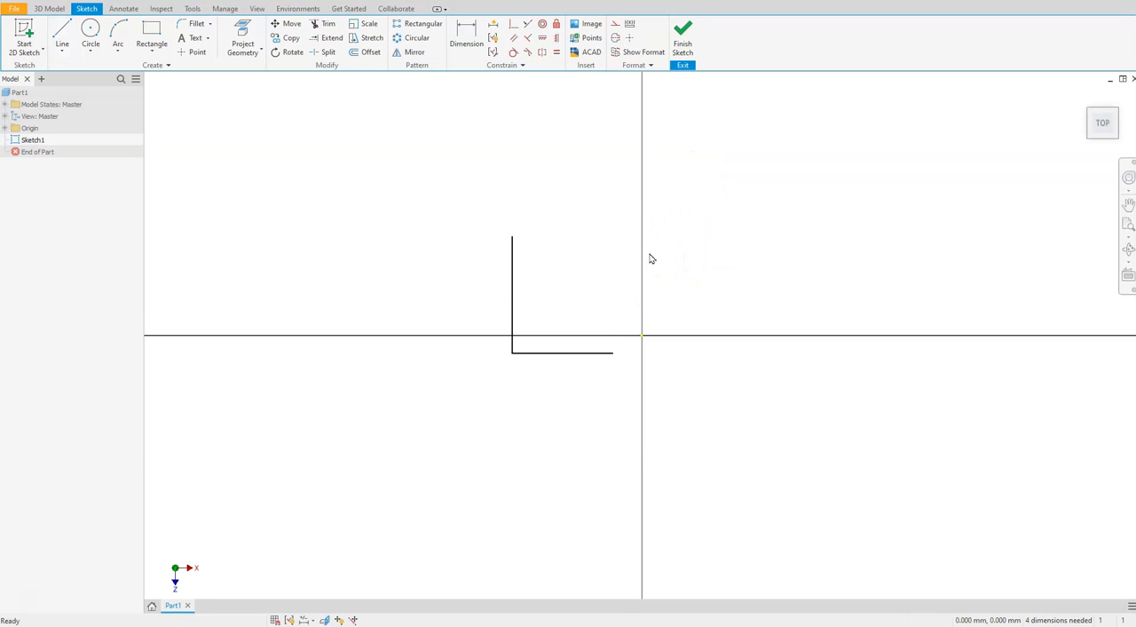
# Draw a slanted line at 135° from the bottom line's right end, about 111 mm long, and close the profile with a horizontal top line
pyautogui.click(65, 33)
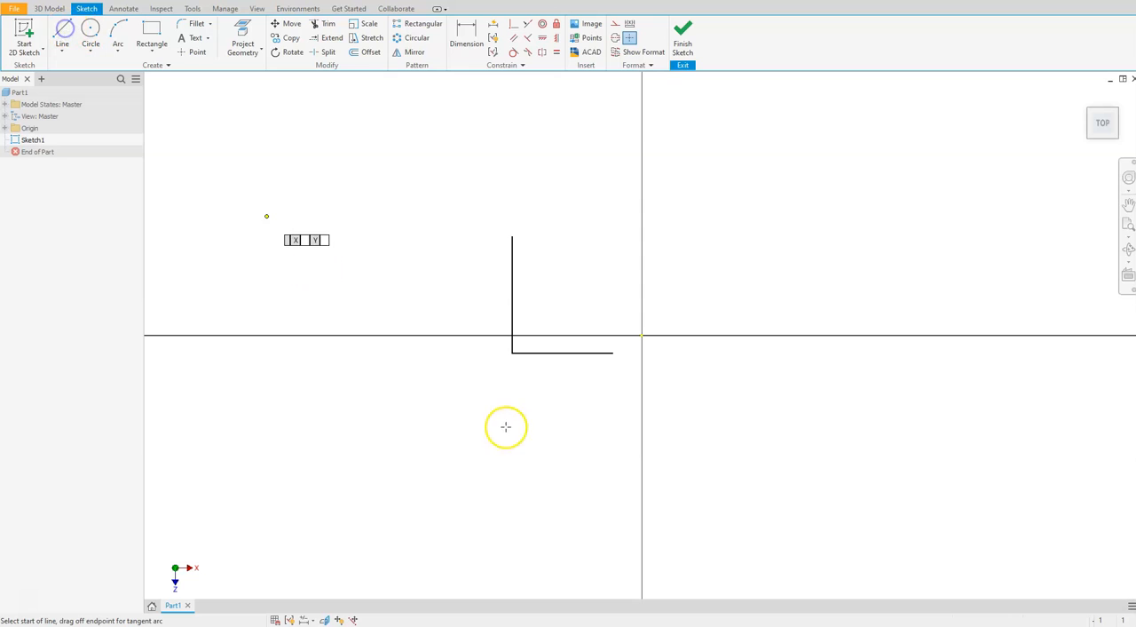
pyautogui.click(613, 353)
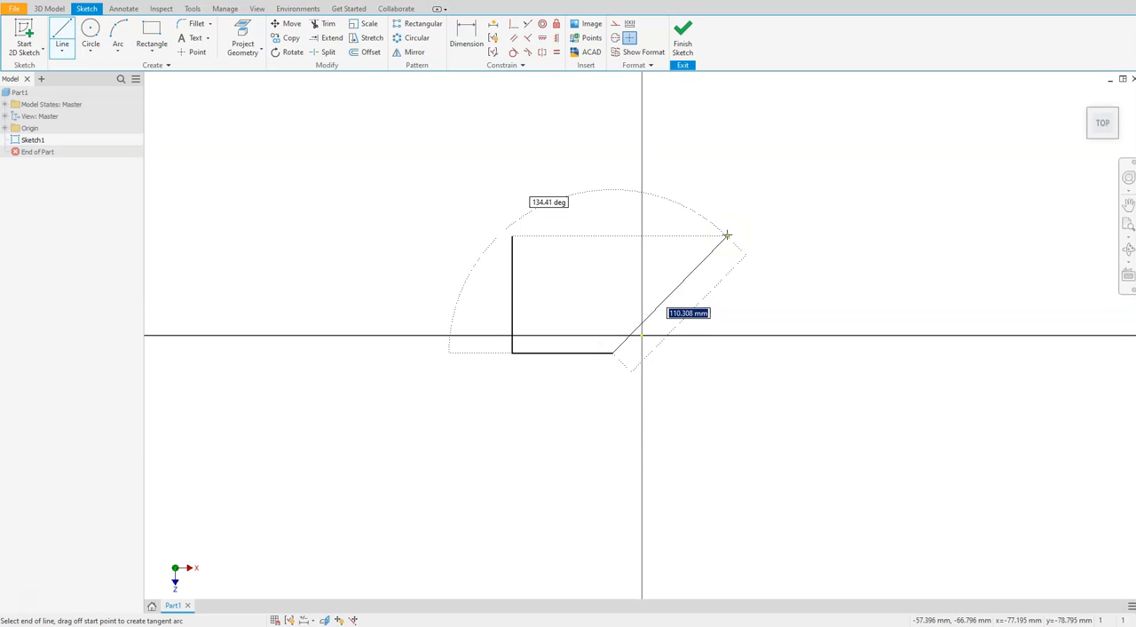
pyautogui.press('Tab')
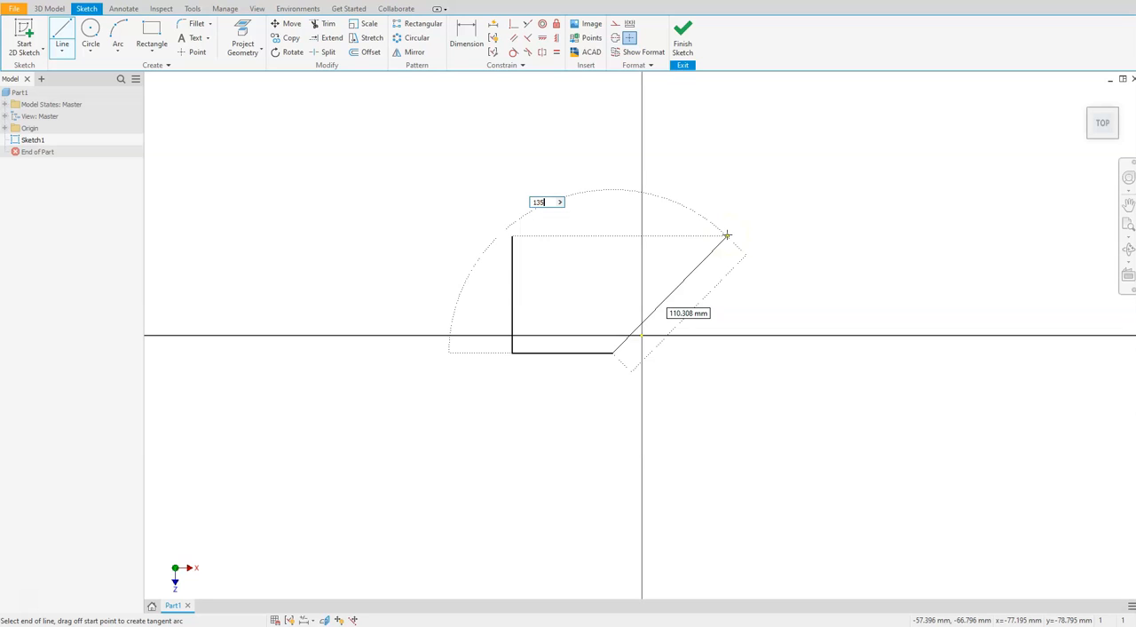
pyautogui.write('135')
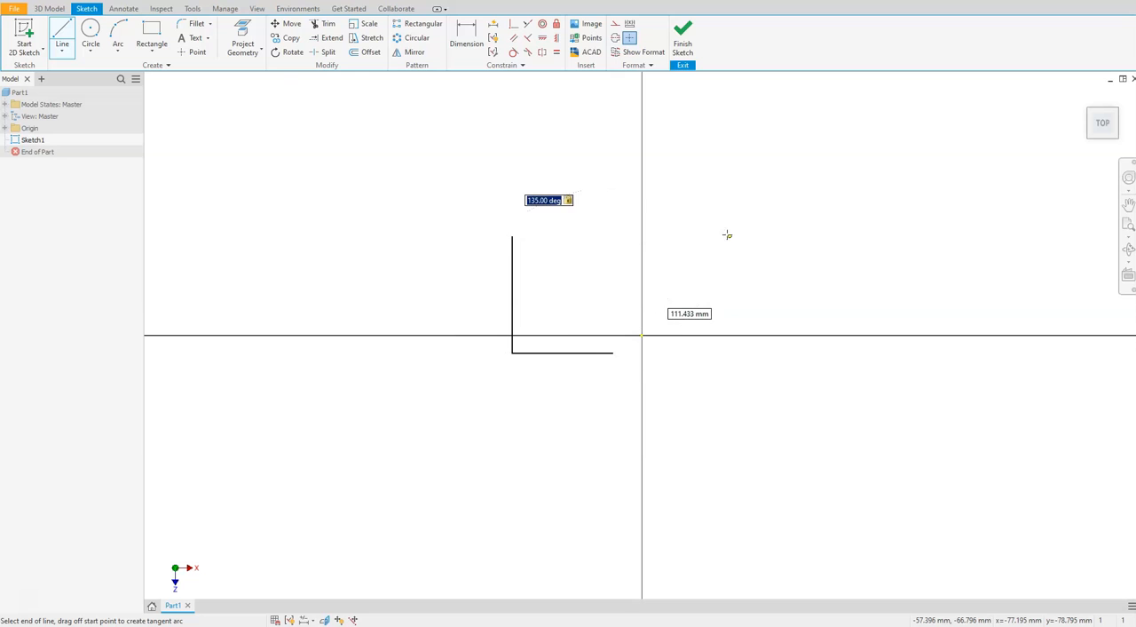
pyautogui.press('Return')
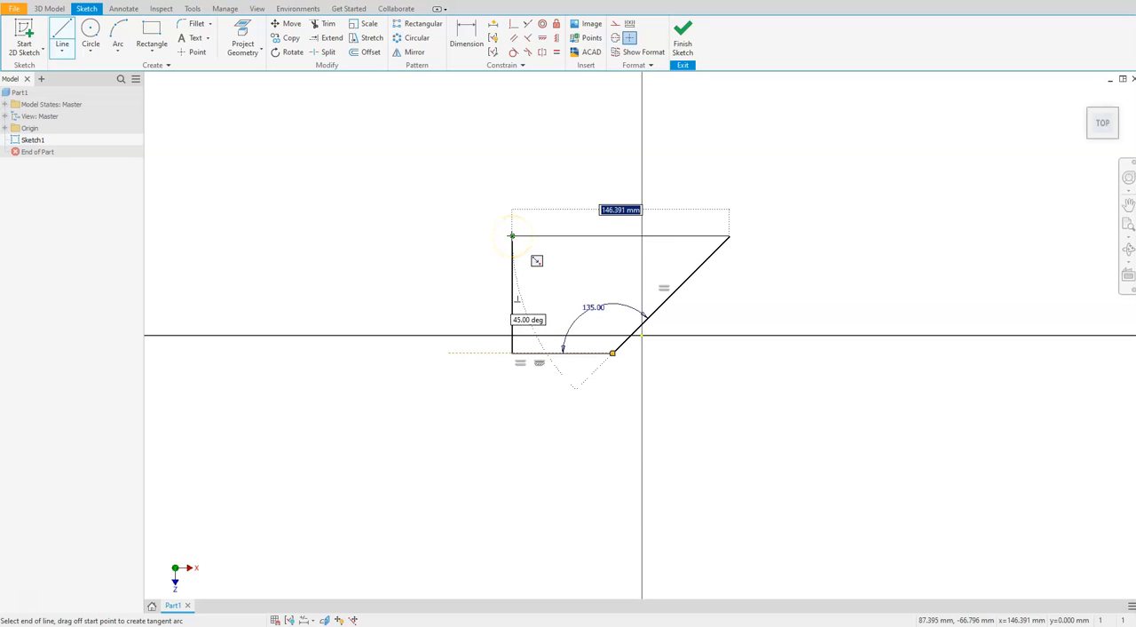
pyautogui.click(512, 235)
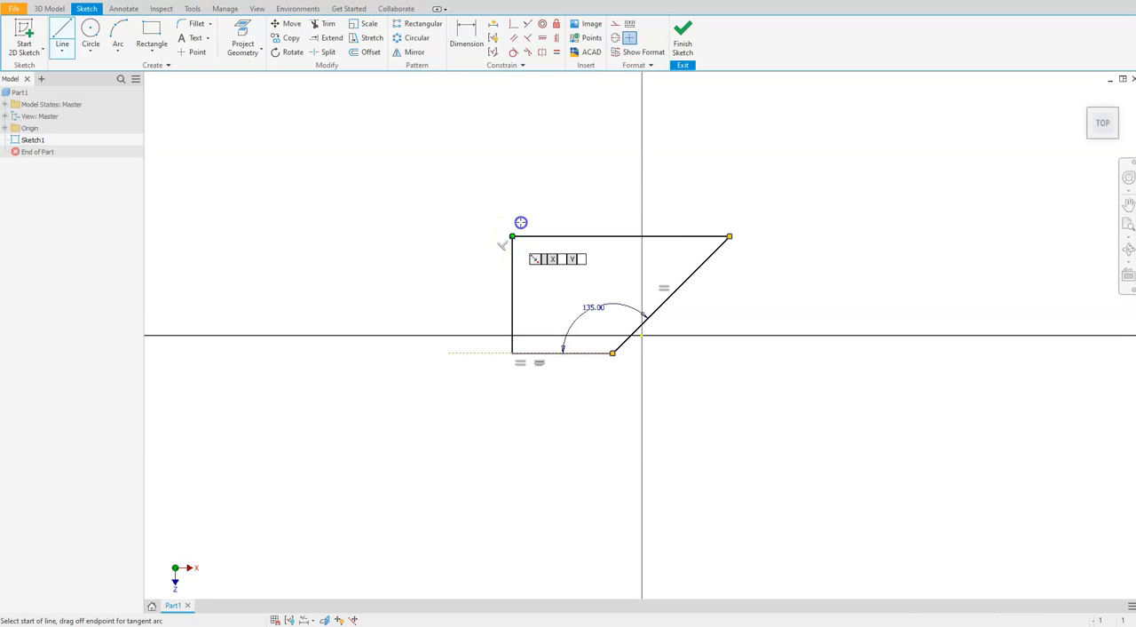
pyautogui.press('Escape')
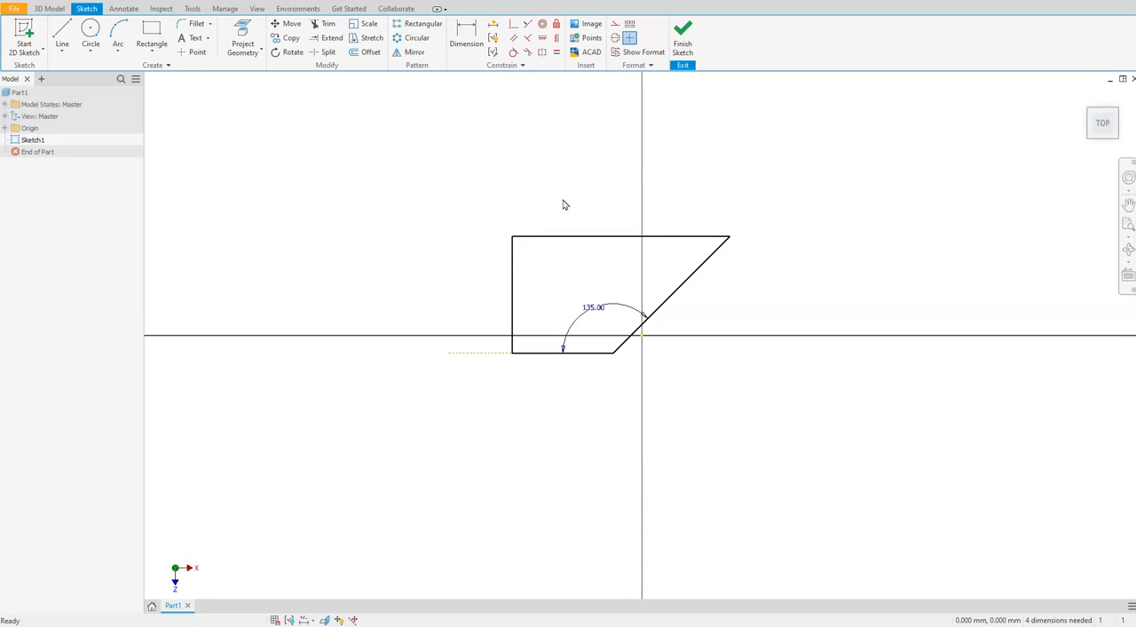
# Fillet the profile's upper-left corner between the vertical and top lines with a 25 mm radius
pyautogui.scroll(-3, 586, 248)
pyautogui.scroll(6, 594, 269)
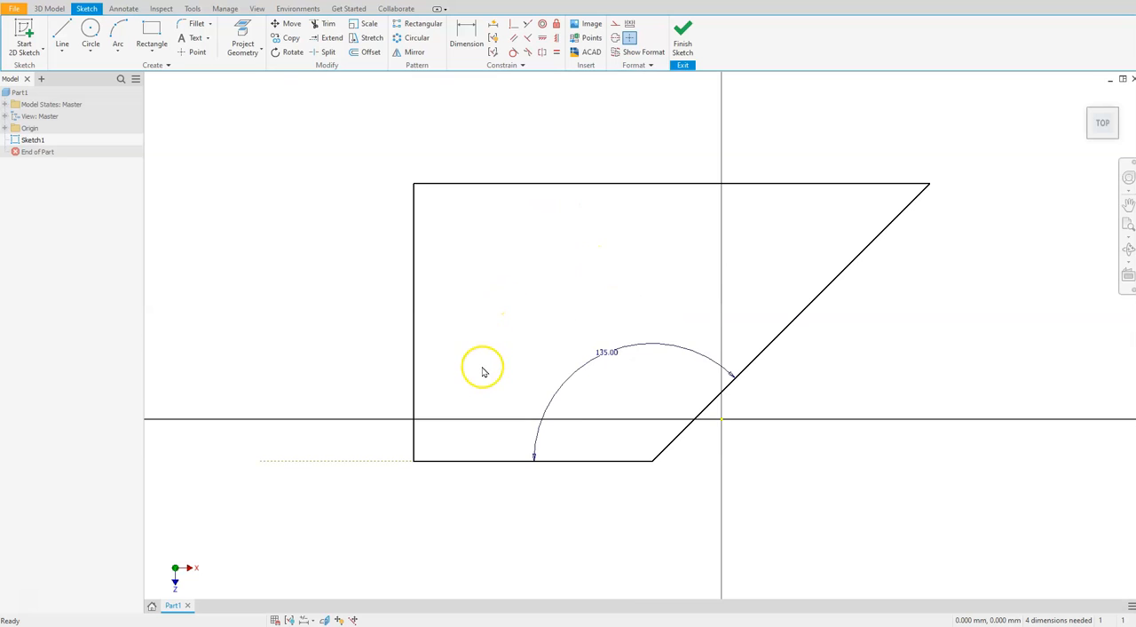
pyautogui.scroll(-2, 482, 371)
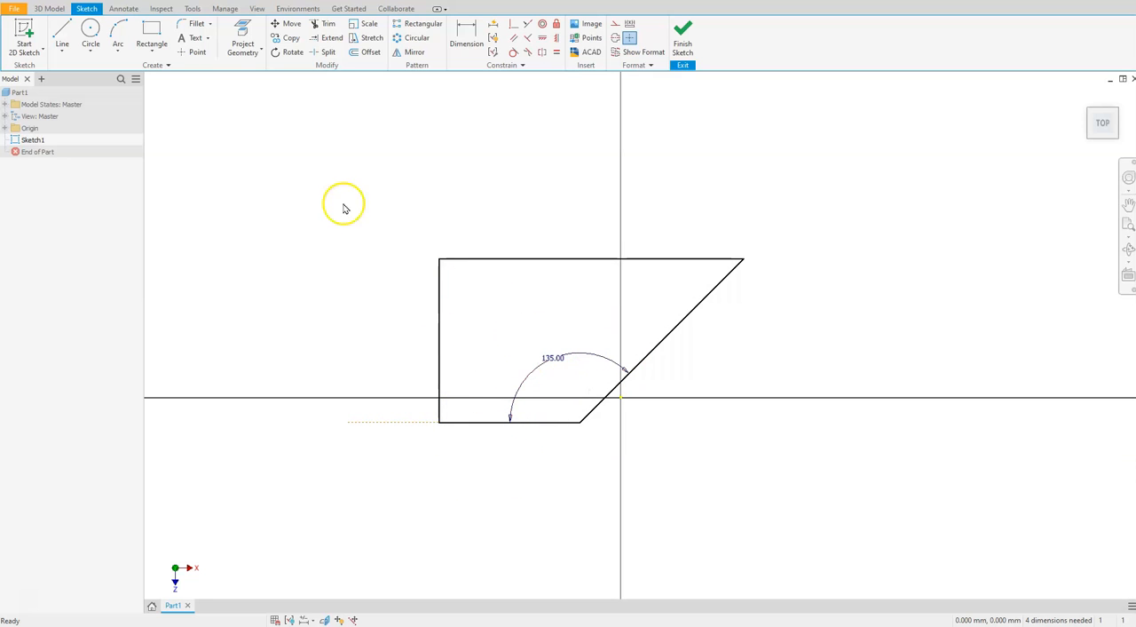
pyautogui.click(192, 27)
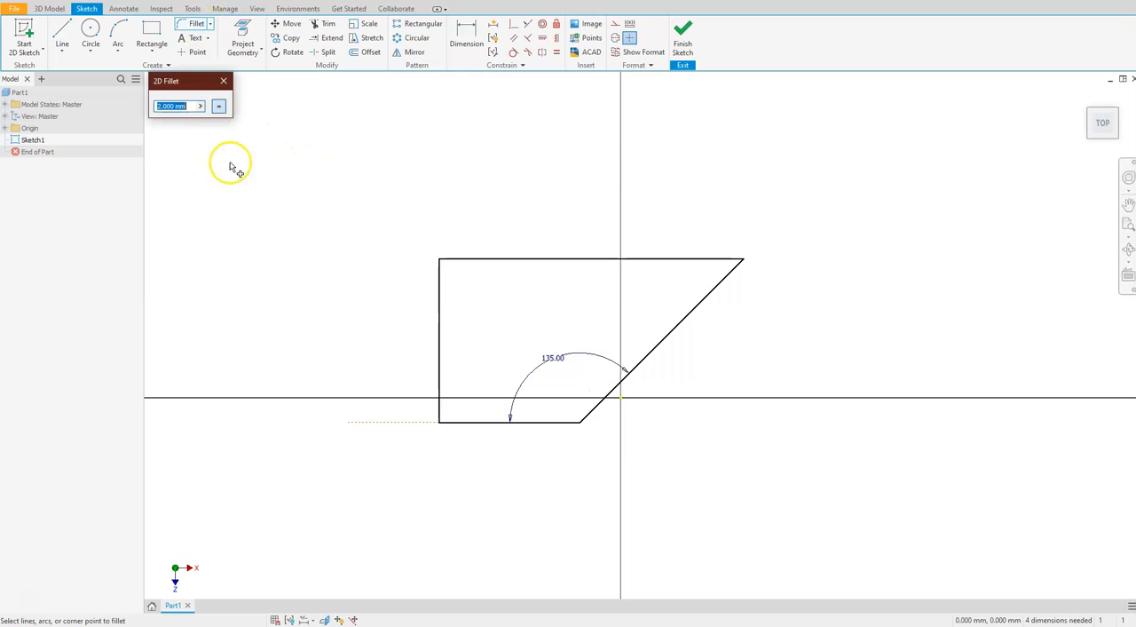
pyautogui.write('25')
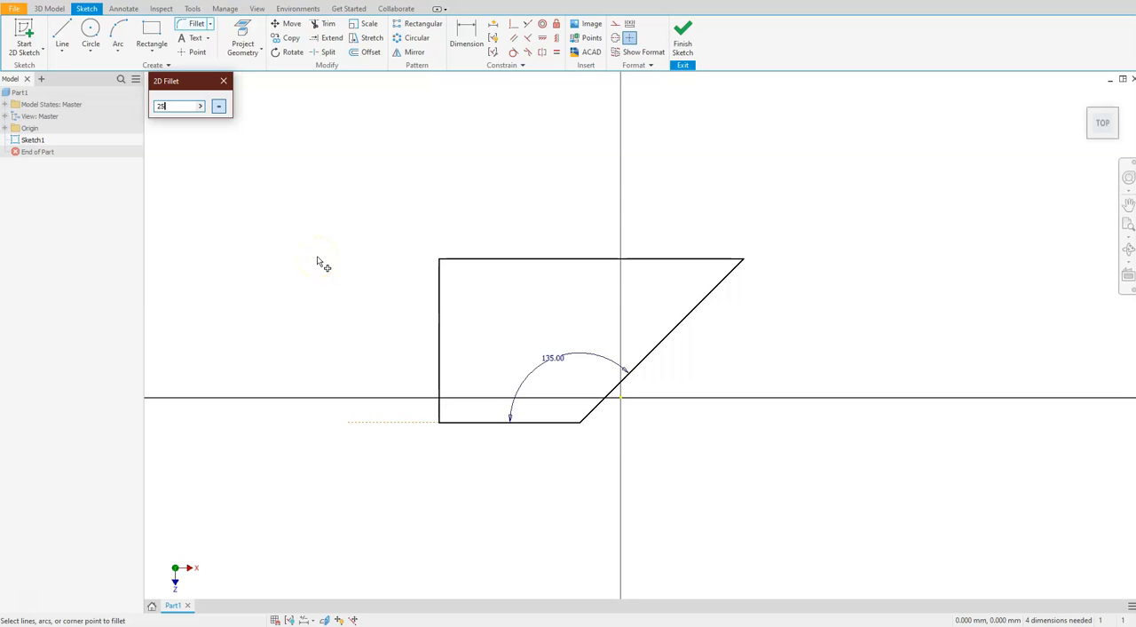
pyautogui.click(440, 284)
pyautogui.click(480, 260)
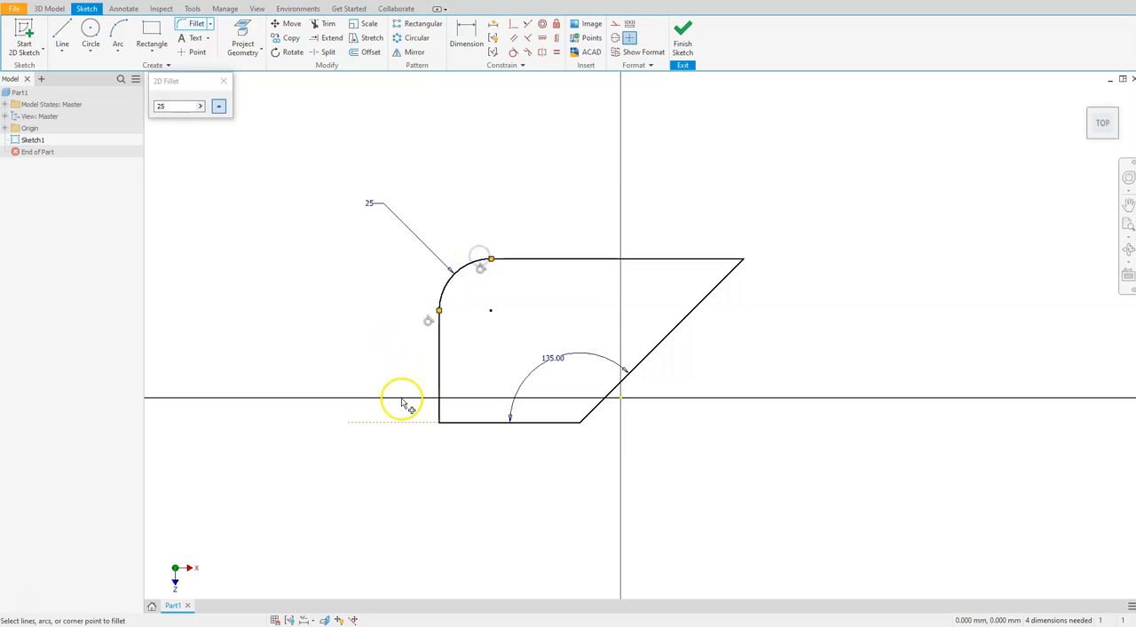
# Fillet the profile's lower-left corner between the vertical and bottom lines with a 20 mm radius
pyautogui.doubleClick(161, 106)
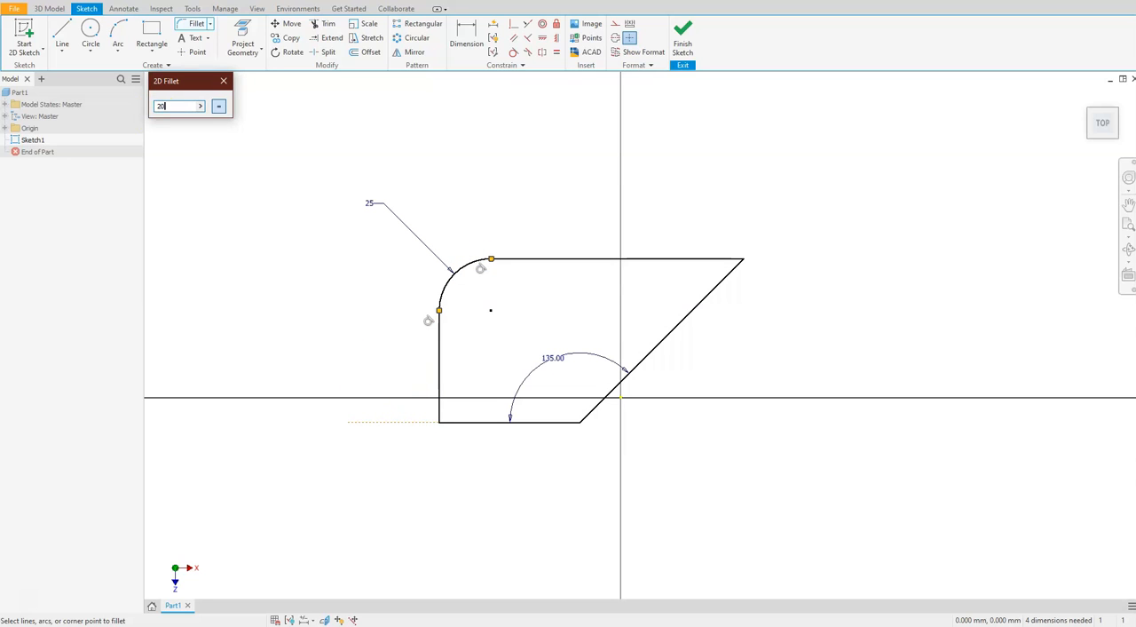
pyautogui.click(440, 374)
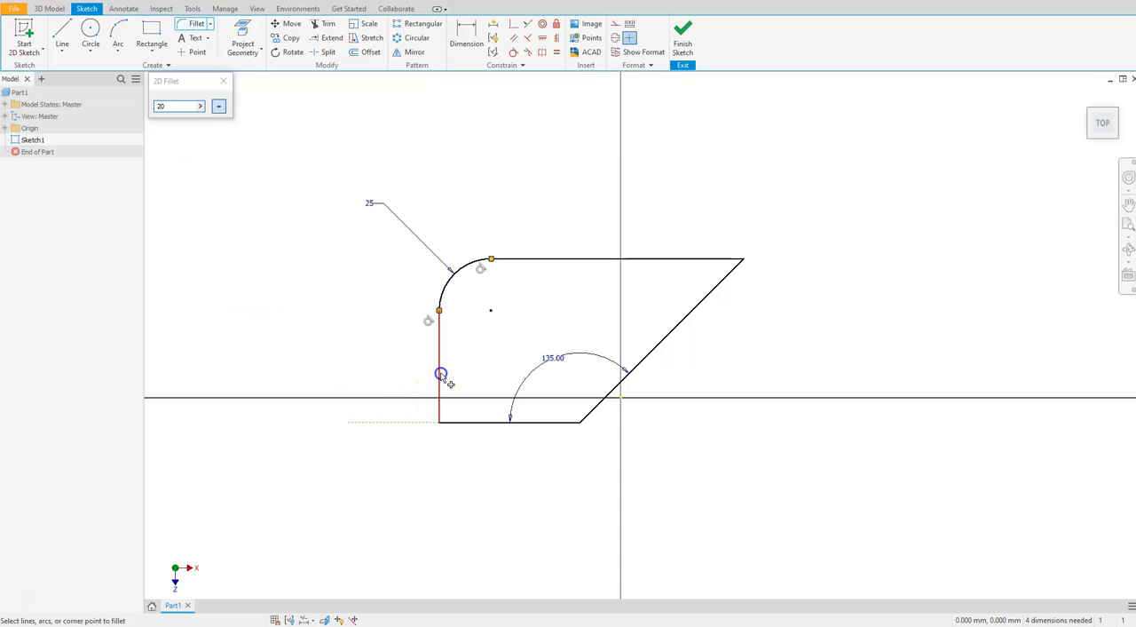
pyautogui.click(471, 422)
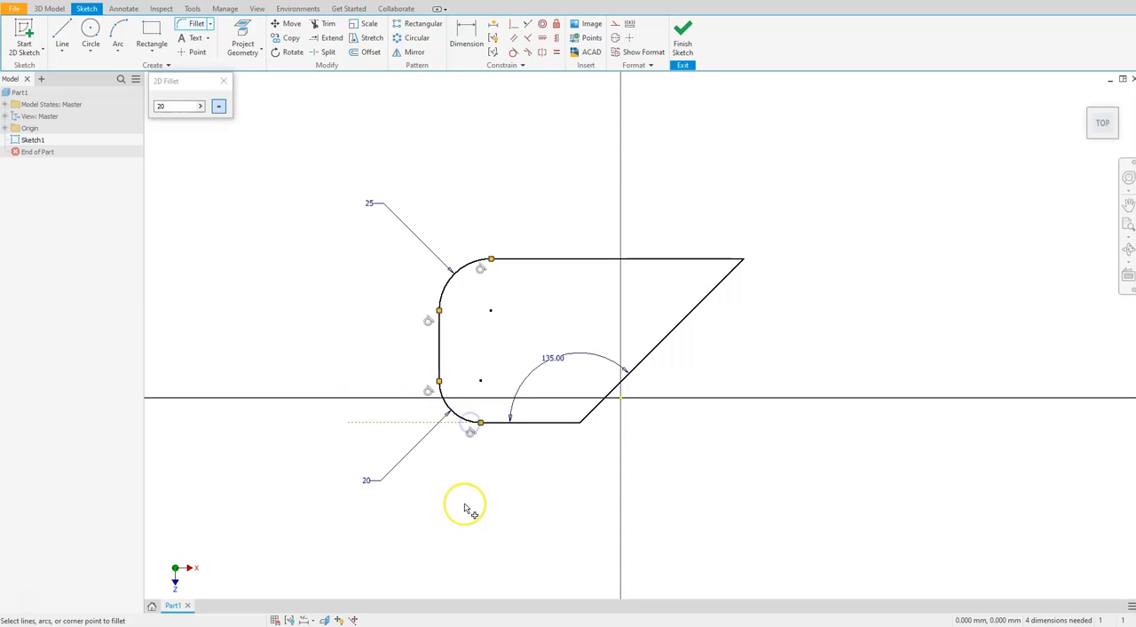
# Fillet the corner between the bottom line and the slanted line with a 30 mm radius
pyautogui.click(177, 106)
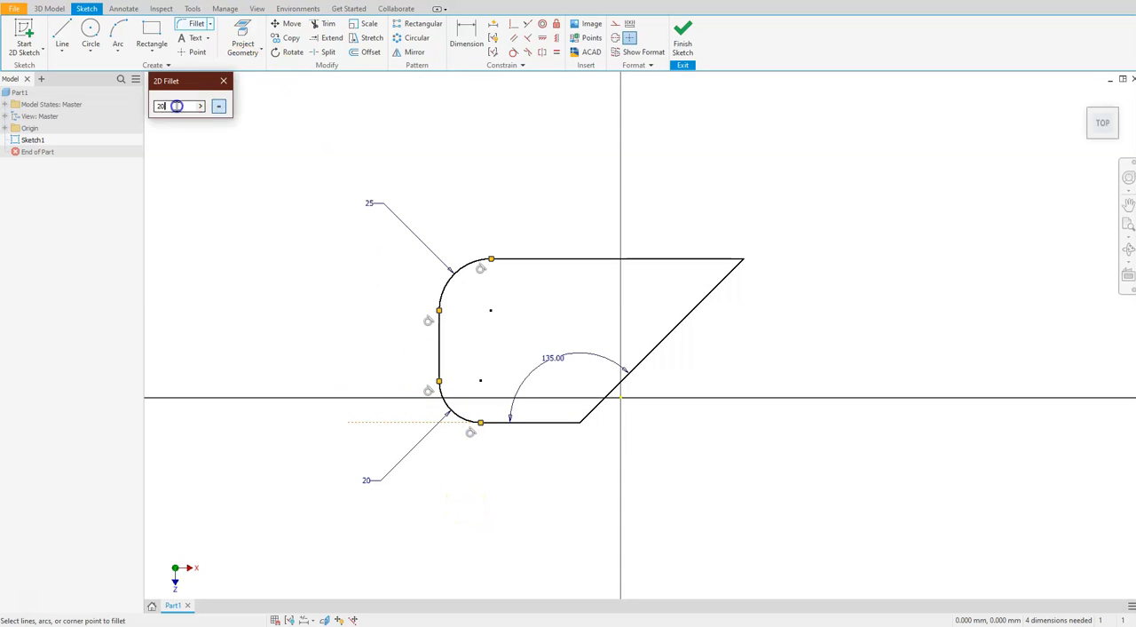
pyautogui.write('30')
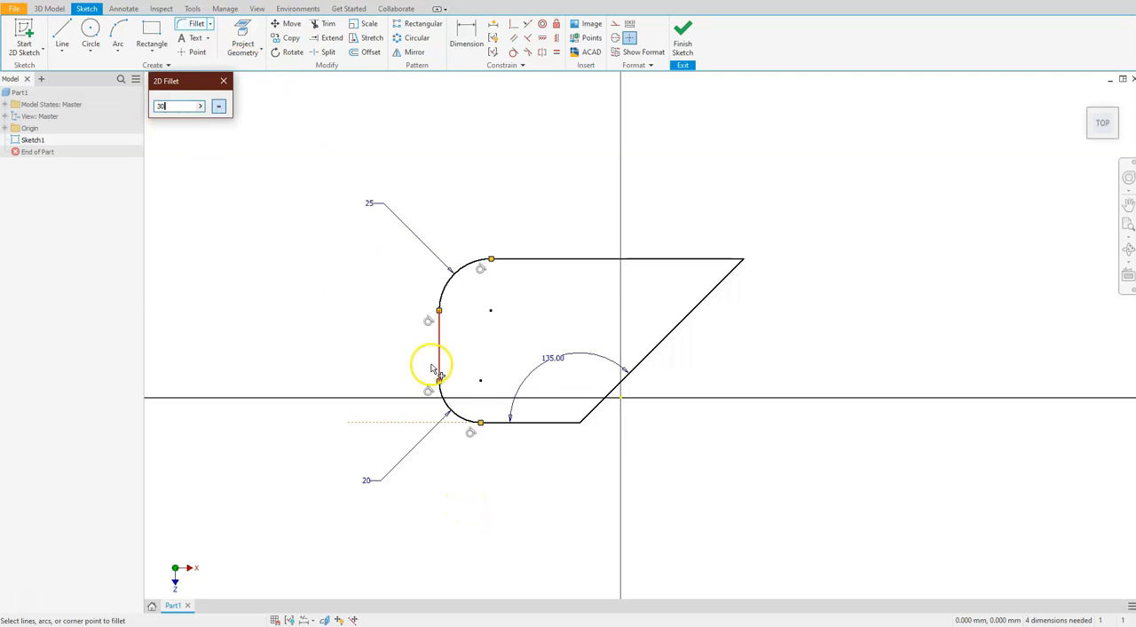
pyautogui.click(543, 423)
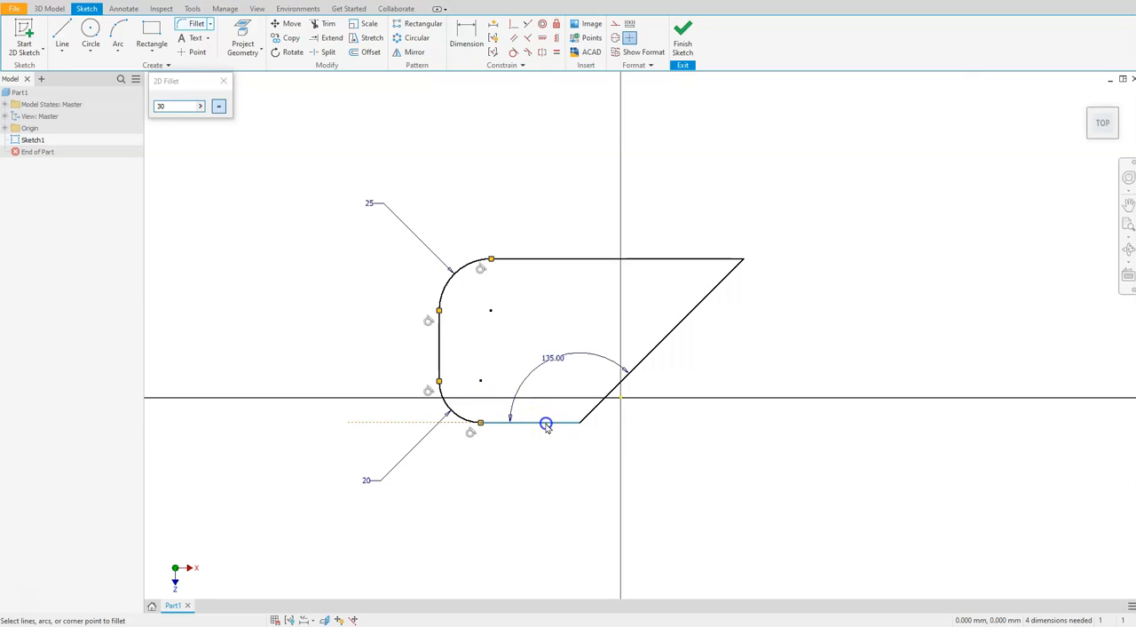
pyautogui.click(605, 406)
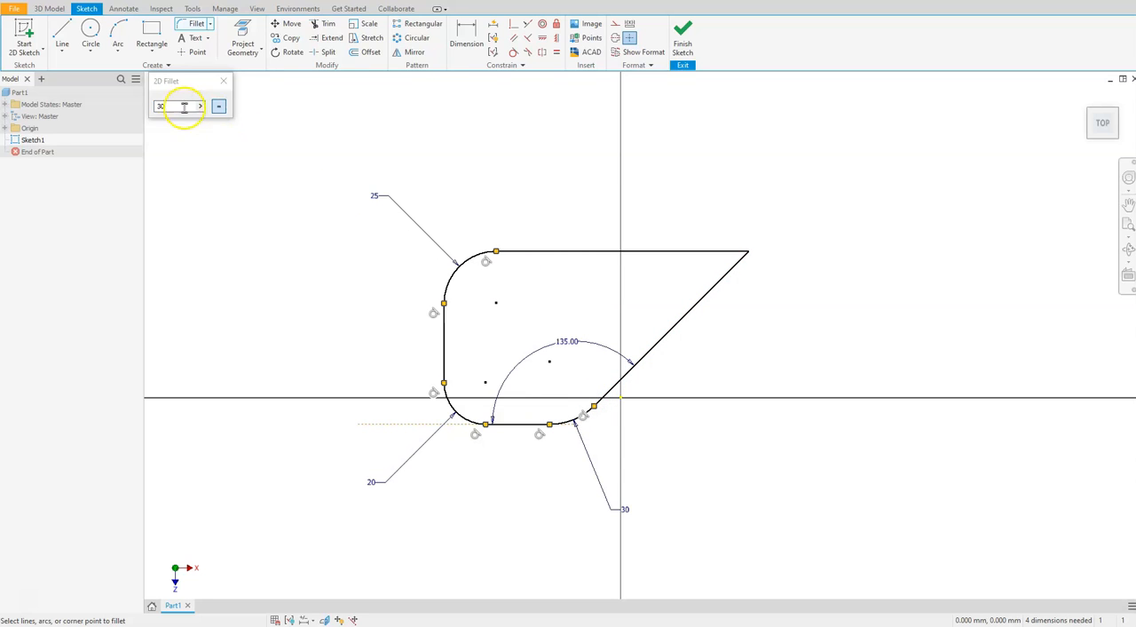
# Fillet the upper-right corner between the slanted and top lines with a 15 mm radius, and end the fillet command
pyautogui.doubleClick(157, 106)
pyautogui.write('15')
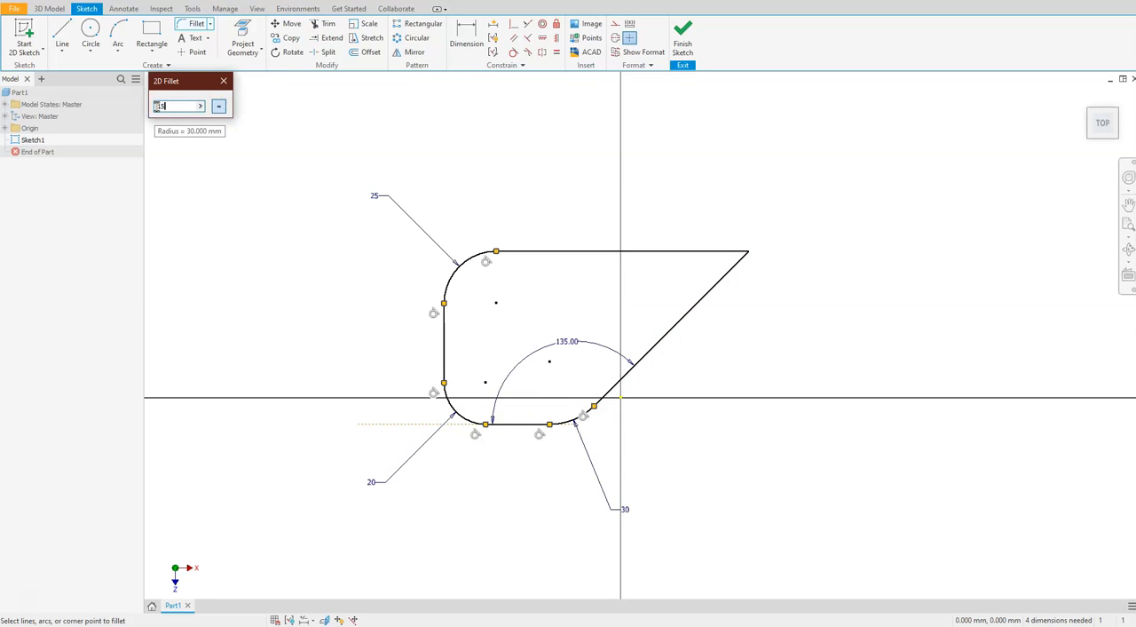
pyautogui.click(707, 291)
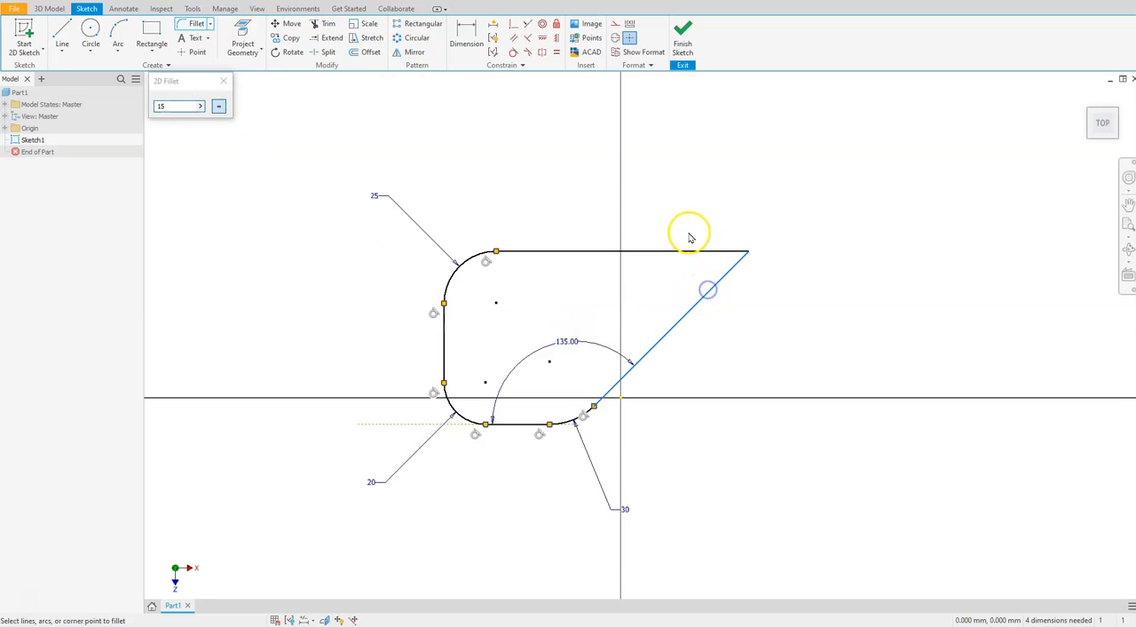
pyautogui.click(690, 252)
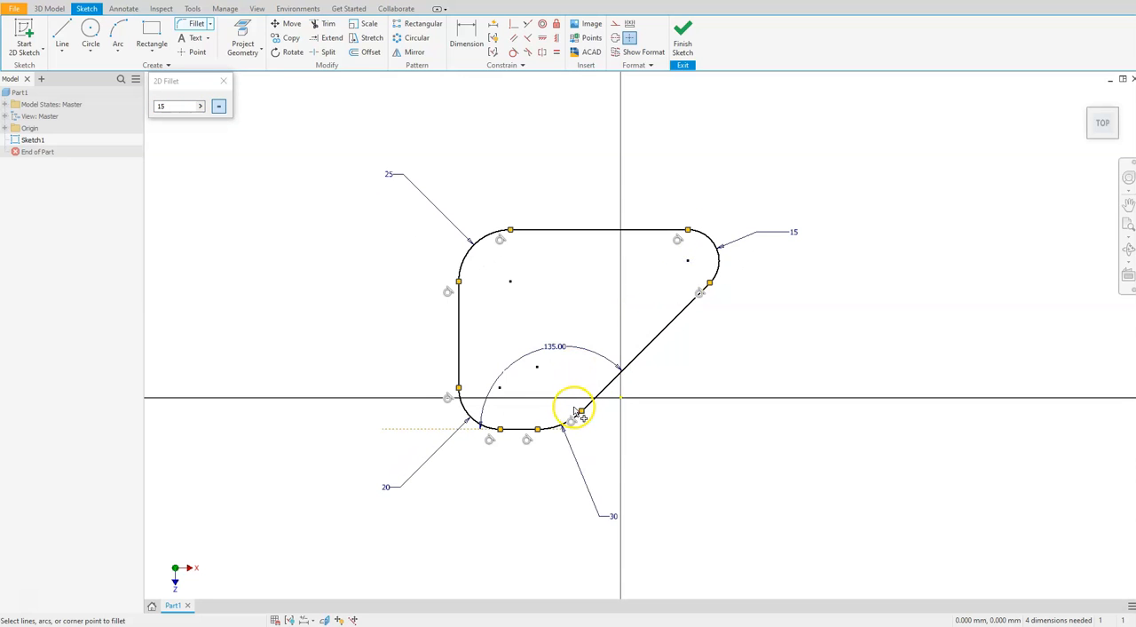
pyautogui.press('Escape')
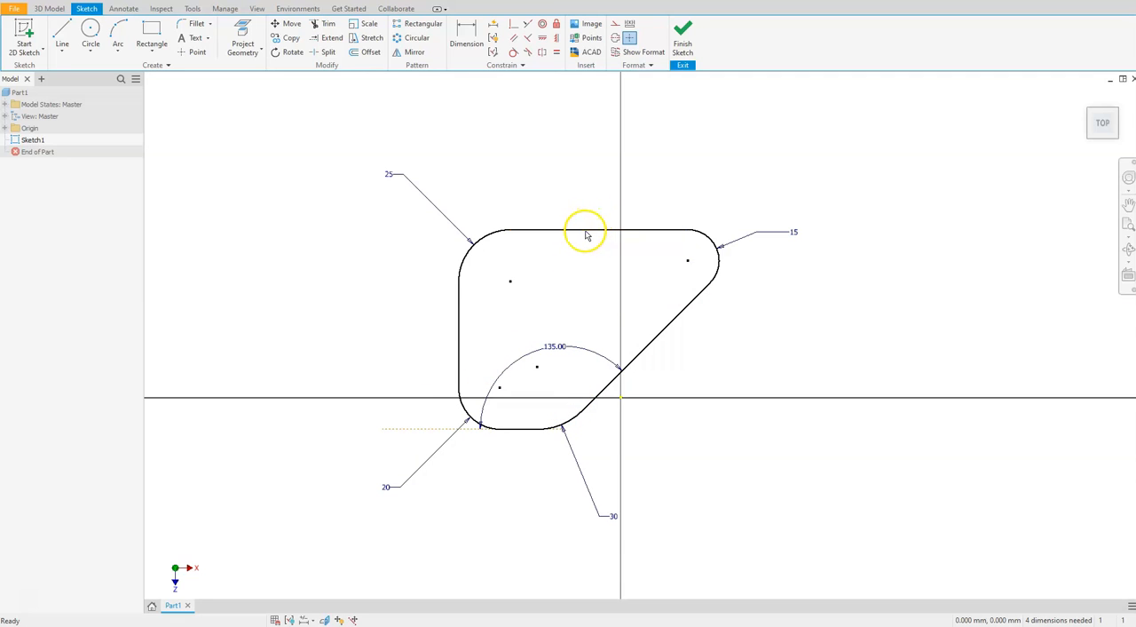
# Try to apply a horizontal constraint to the profile's top line
pyautogui.click(542, 39)
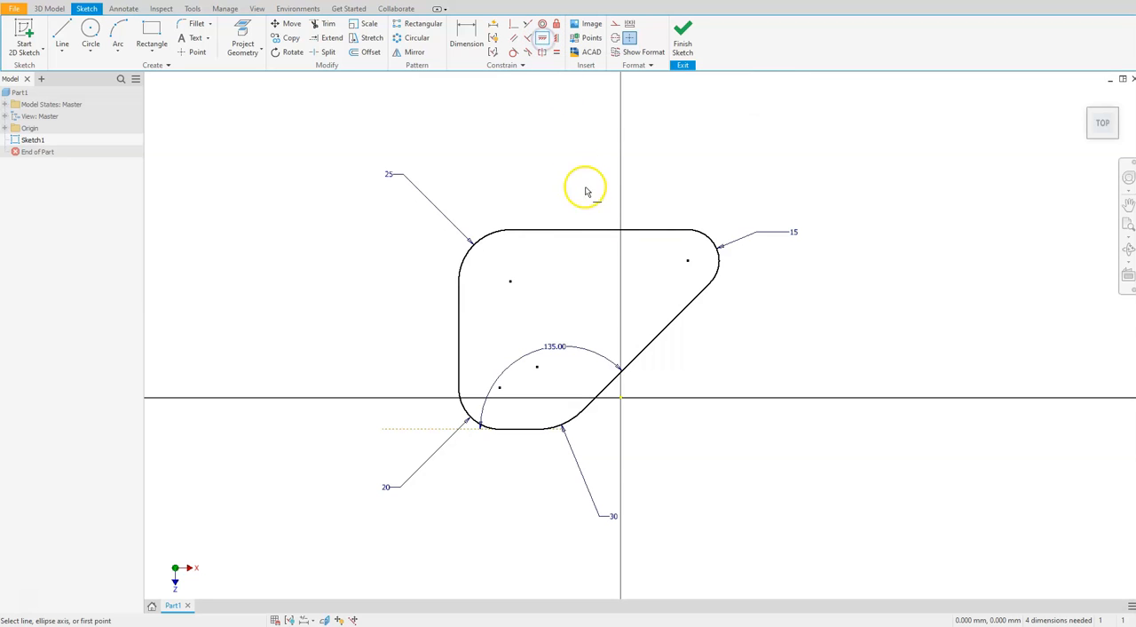
pyautogui.click(570, 232)
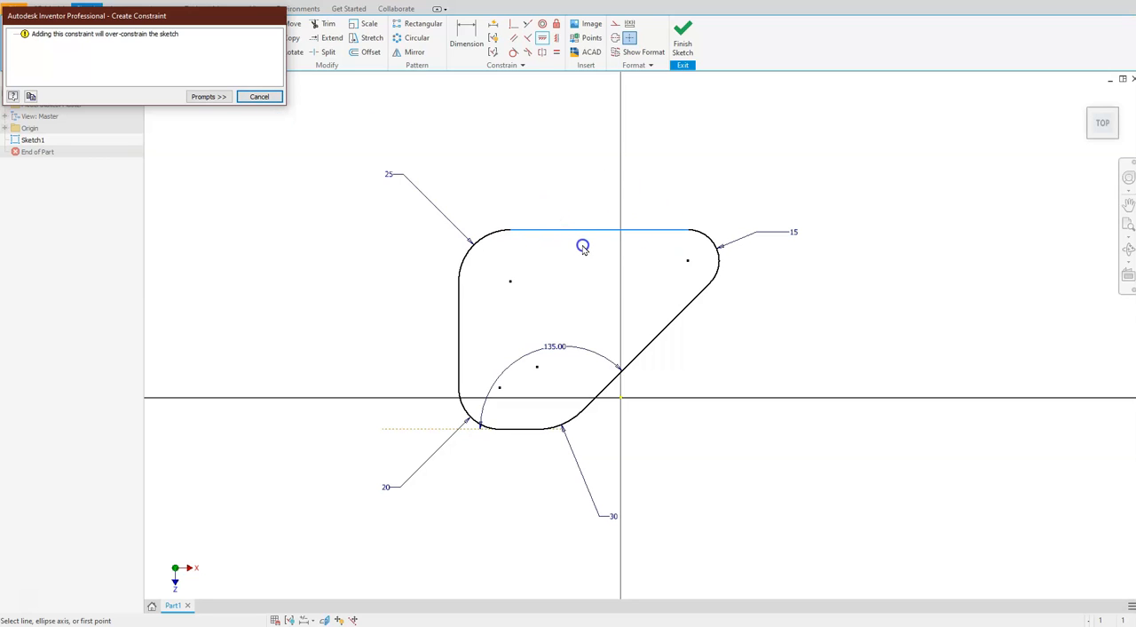
pyautogui.click(262, 98)
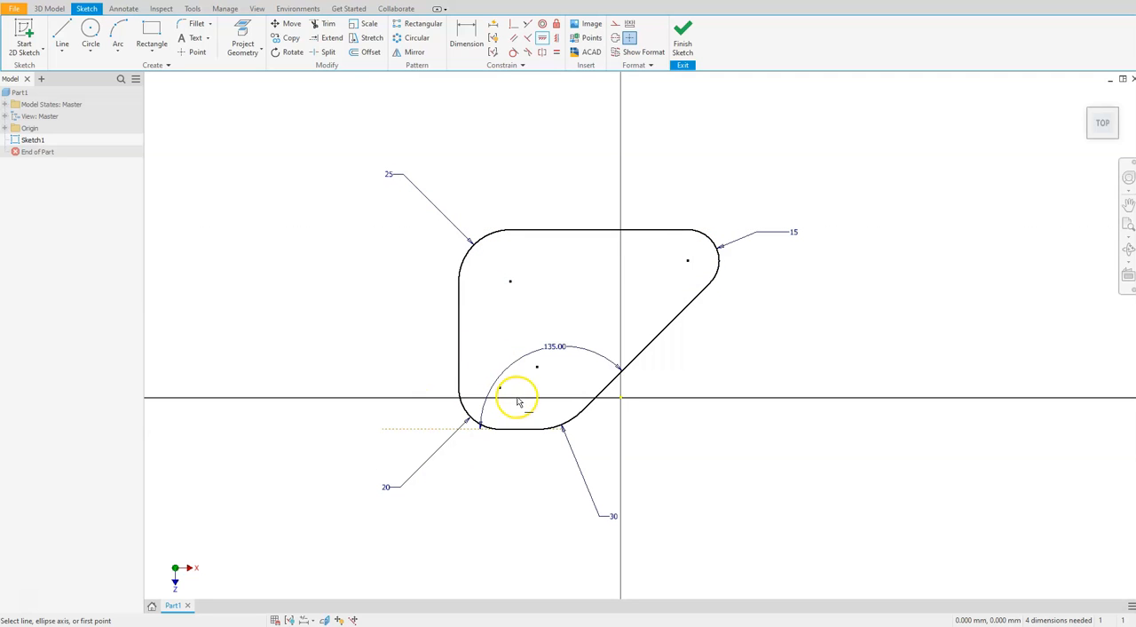
# Dimension the height between the profile's top and bottom lines as 75 mm
pyautogui.click(466, 40)
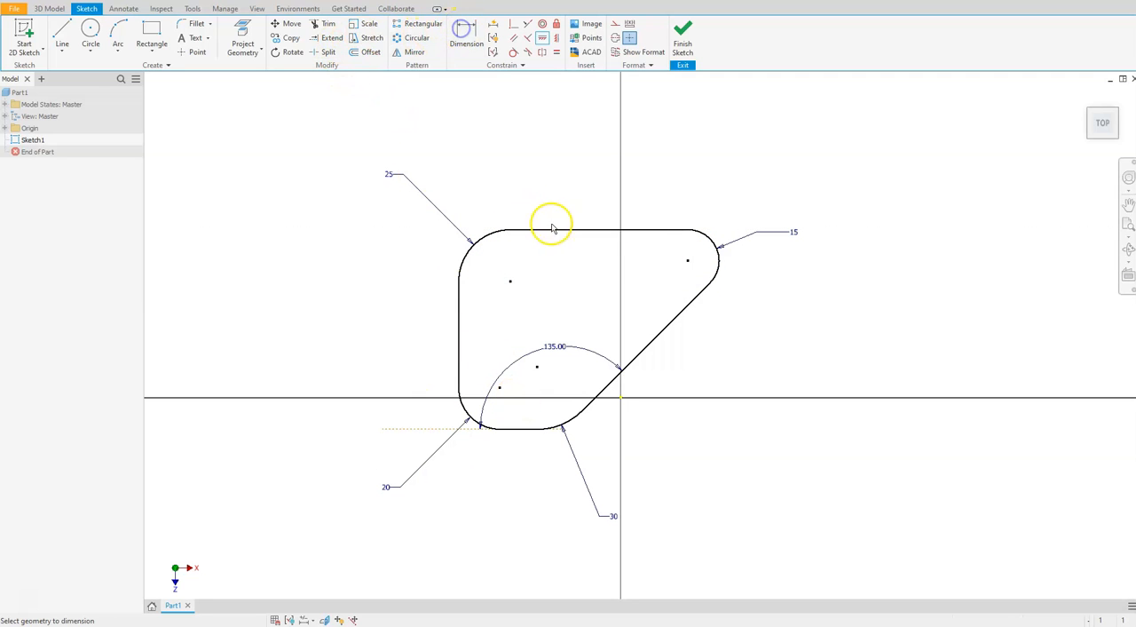
pyautogui.click(543, 232)
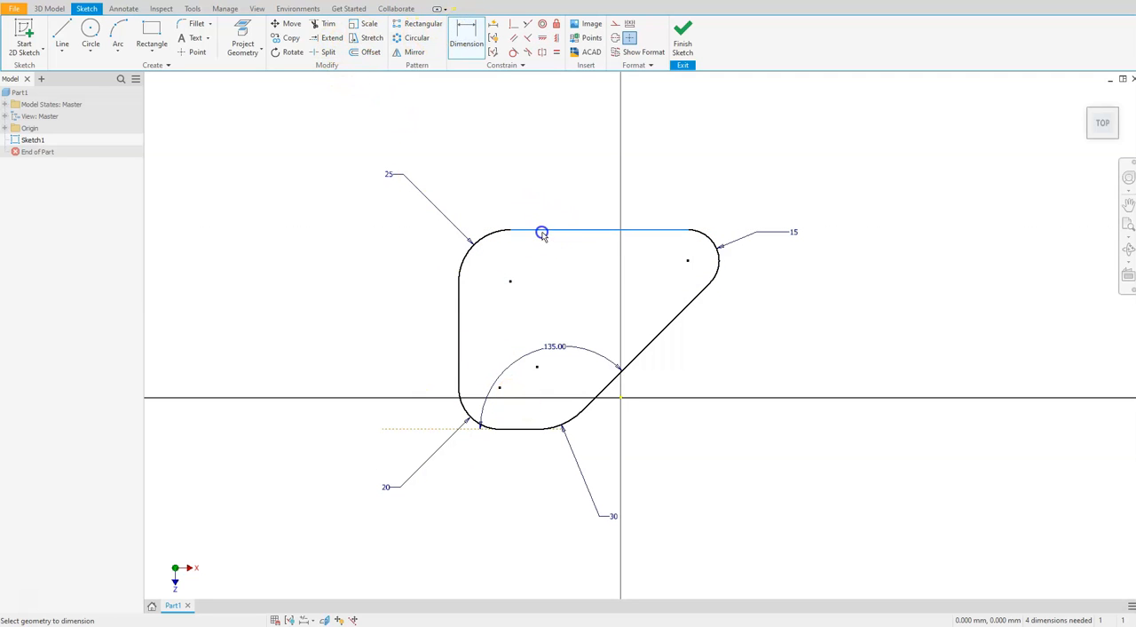
pyautogui.click(519, 430)
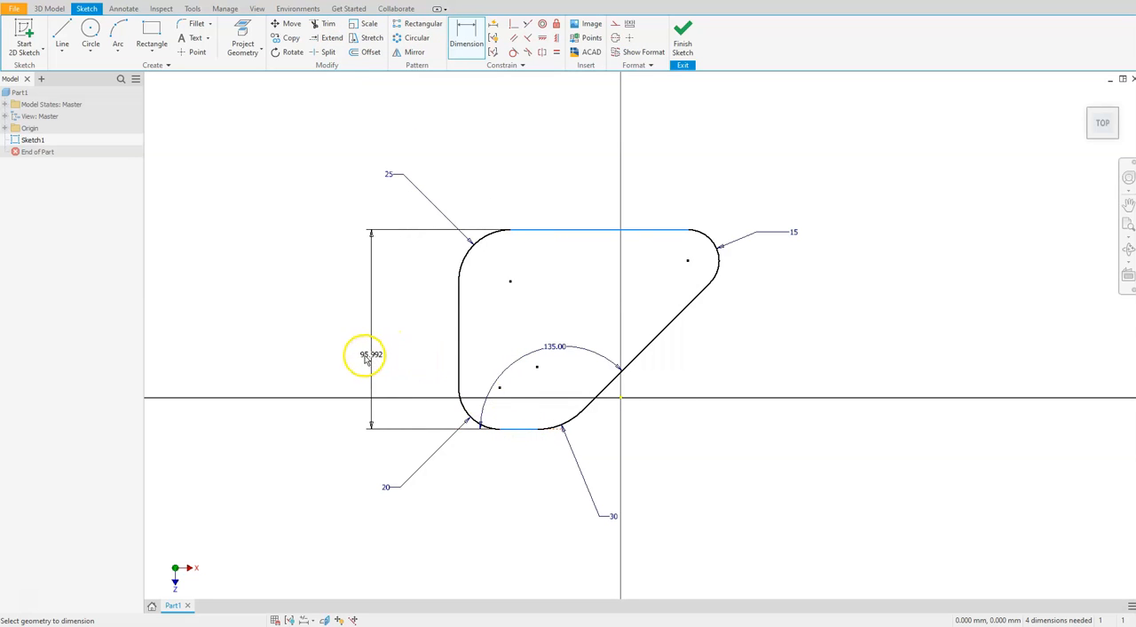
pyautogui.click(371, 352)
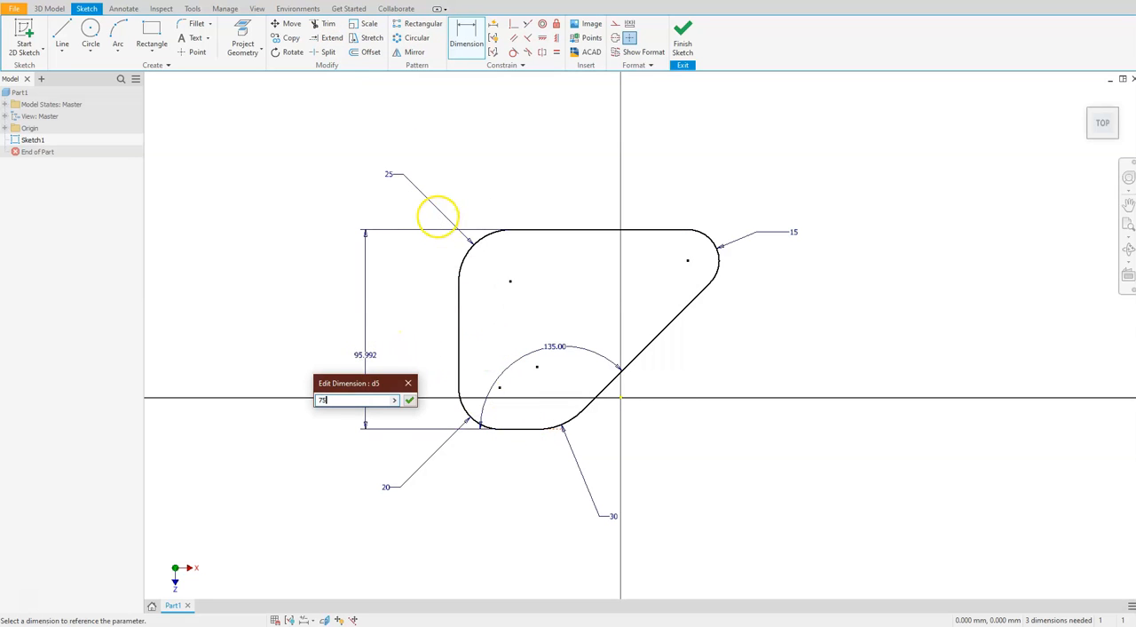
pyautogui.write('75')
pyautogui.press('Return')
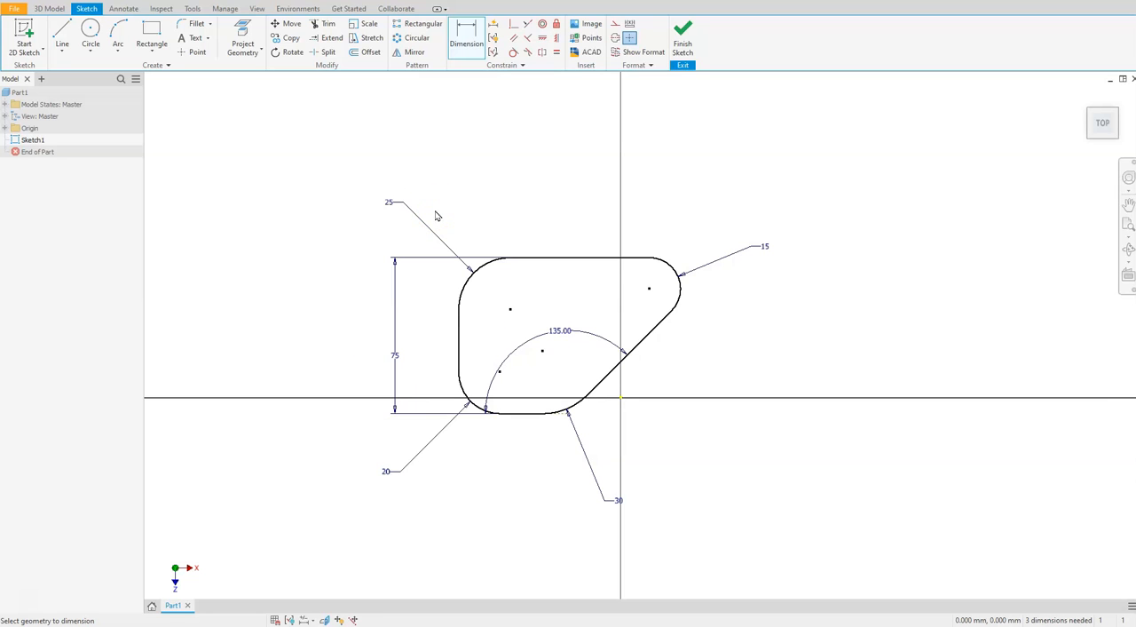
# Dimension the horizontal distance from the left vertical line to the 30 mm fillet's center point as 60 mm
pyautogui.scroll(-4, 460, 455)
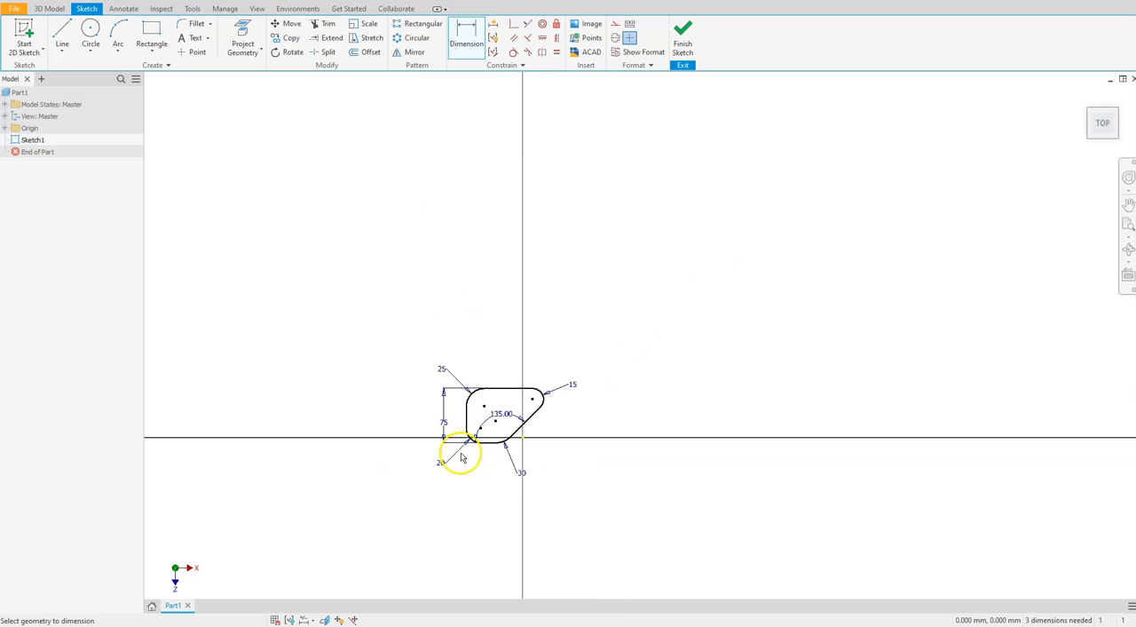
pyautogui.scroll(7, 461, 456)
pyautogui.scroll(-2, 524, 404)
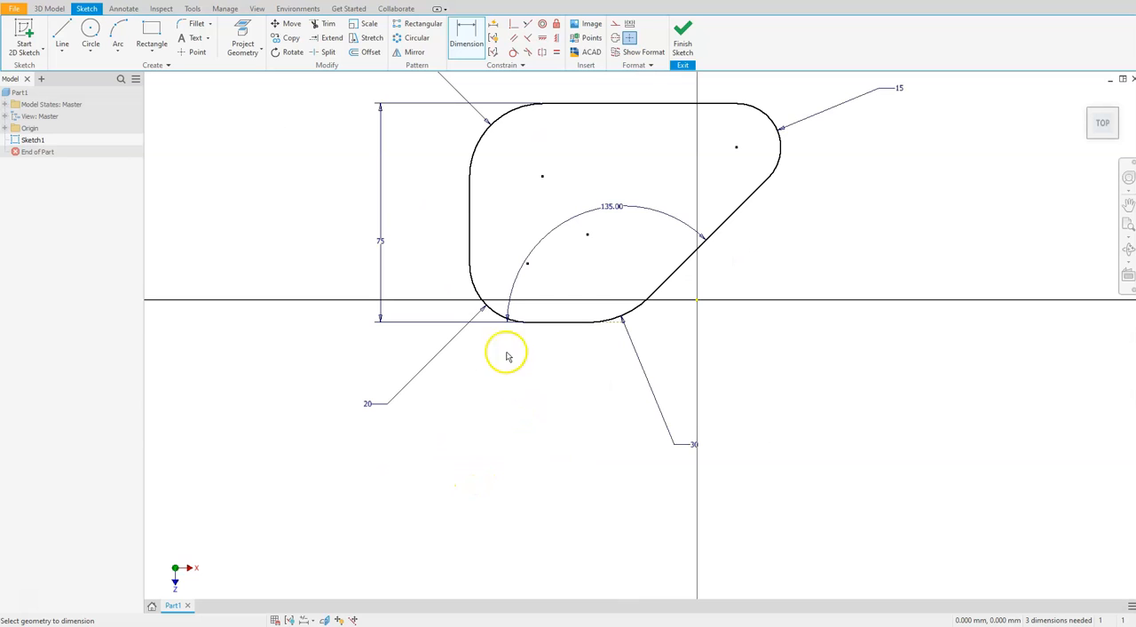
pyautogui.click(469, 237)
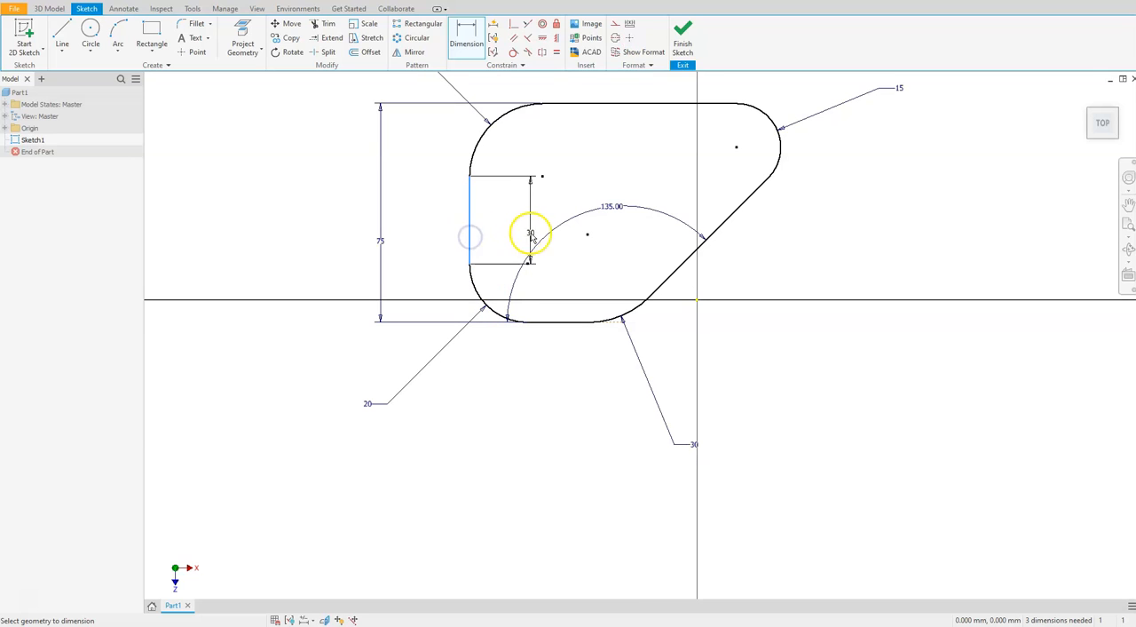
pyautogui.click(587, 237)
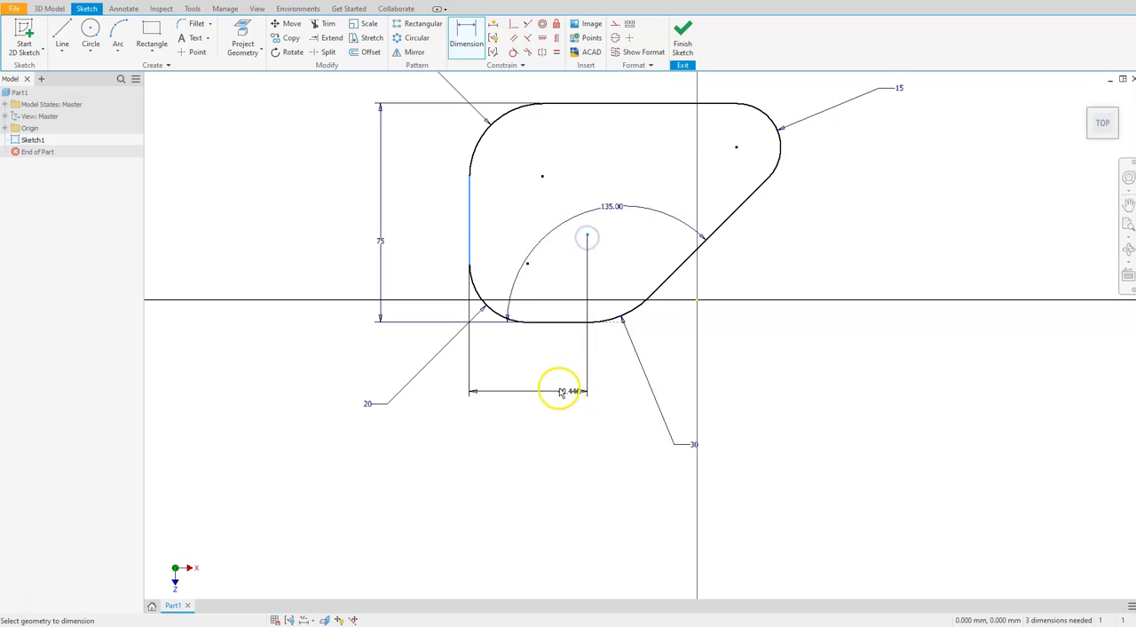
pyautogui.click(530, 383)
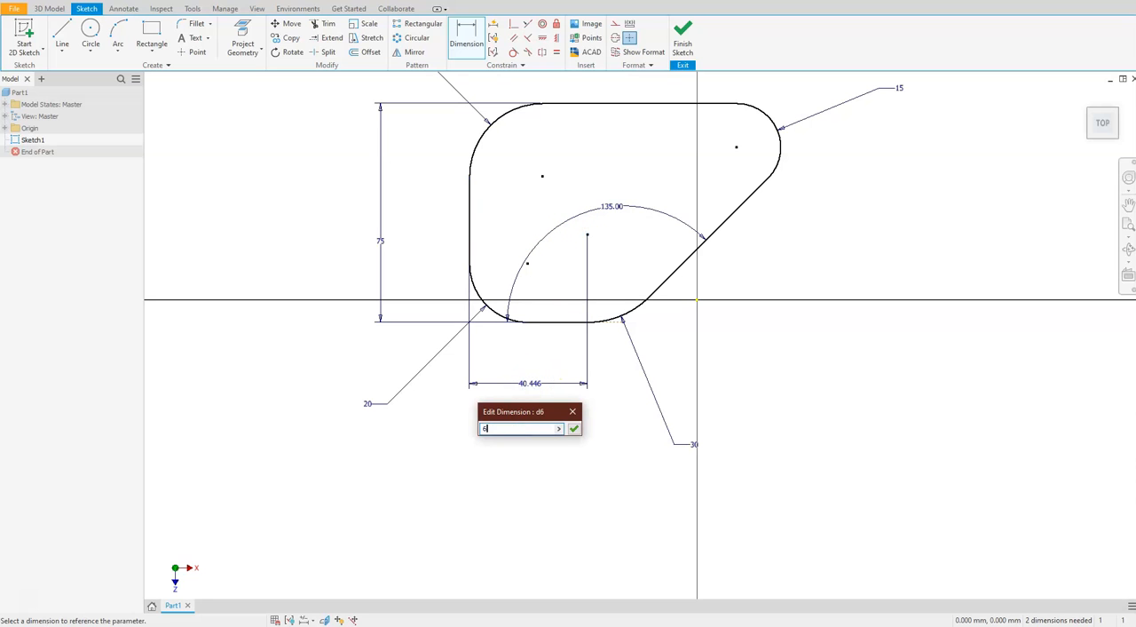
pyautogui.press('Return')
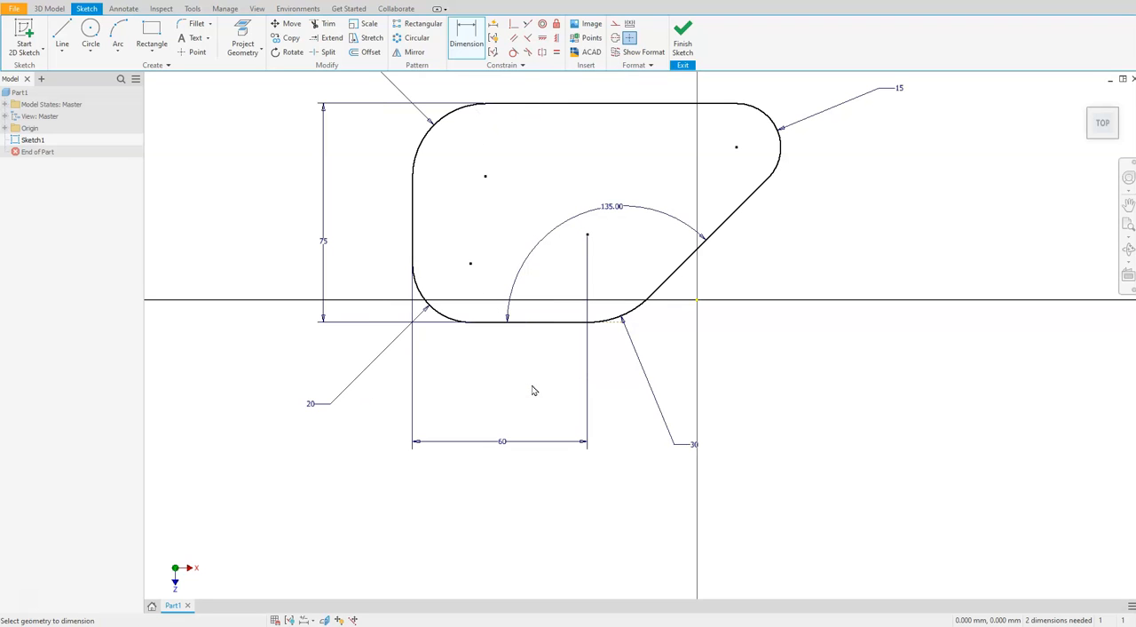
# Dimension the horizontal distance from the left vertical line to the sketch origin as 10 mm
pyautogui.scroll(-2, 507, 450)
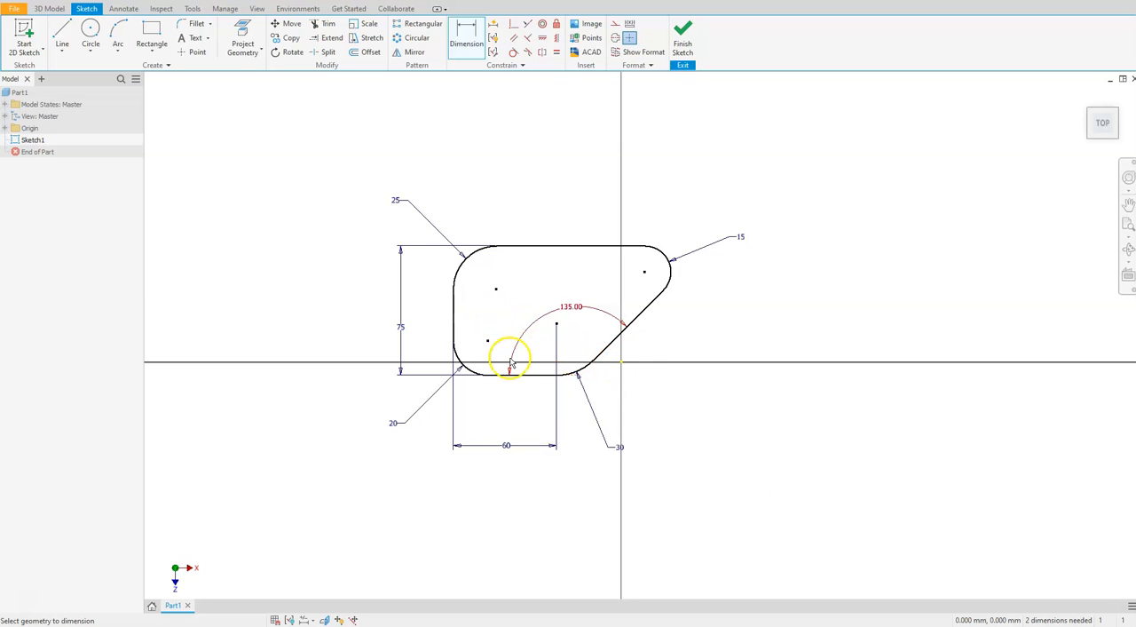
pyautogui.click(461, 36)
pyautogui.click(455, 309)
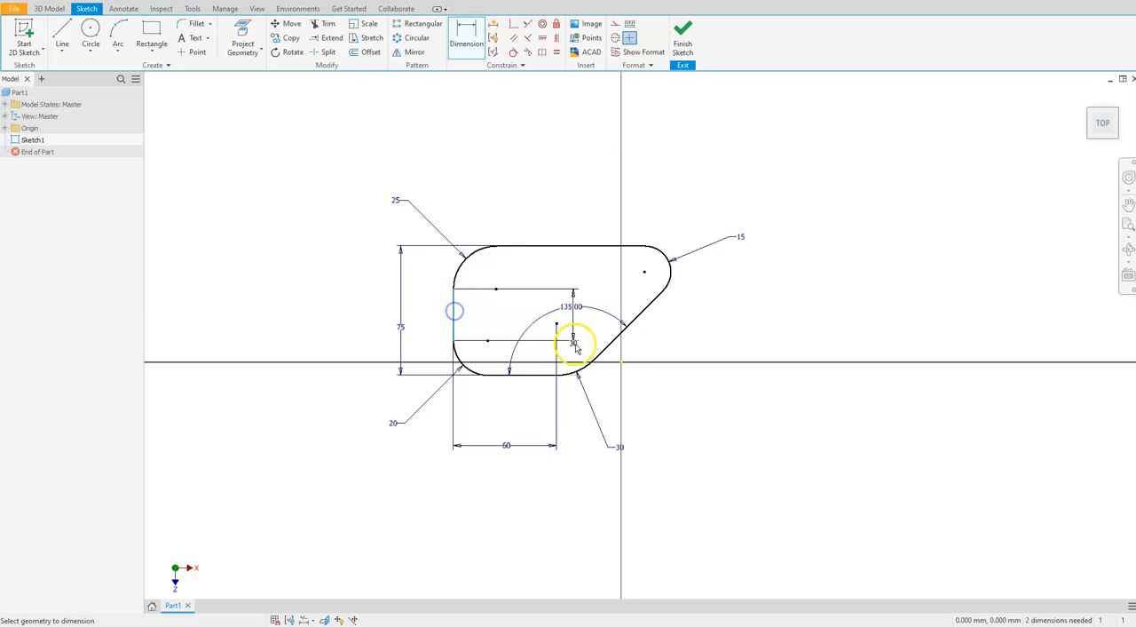
pyautogui.click(623, 363)
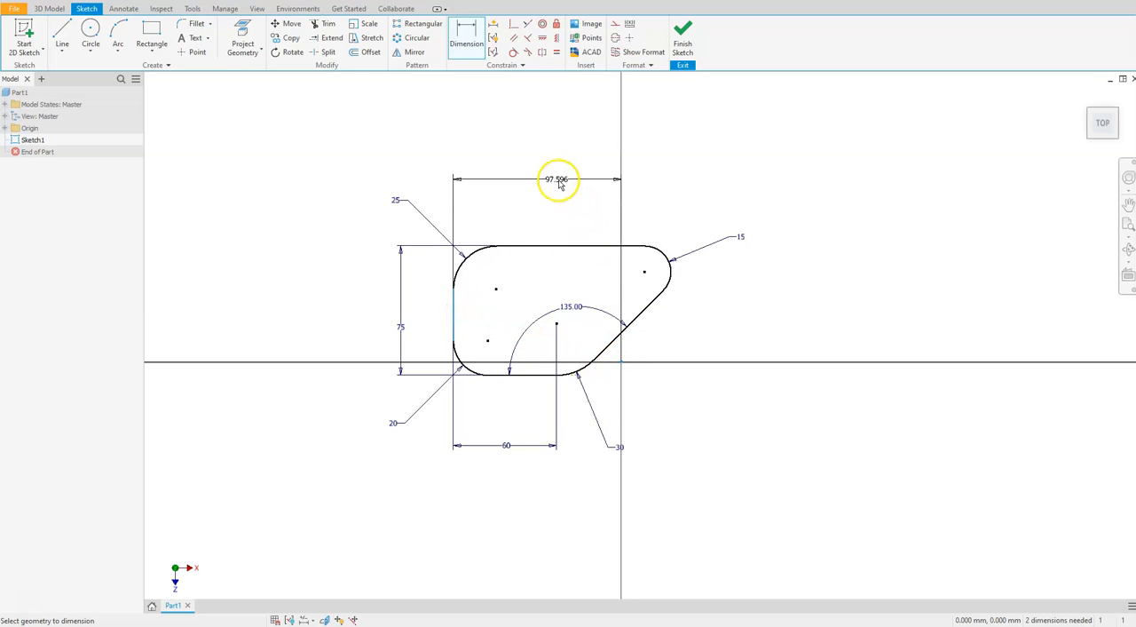
pyautogui.click(541, 189)
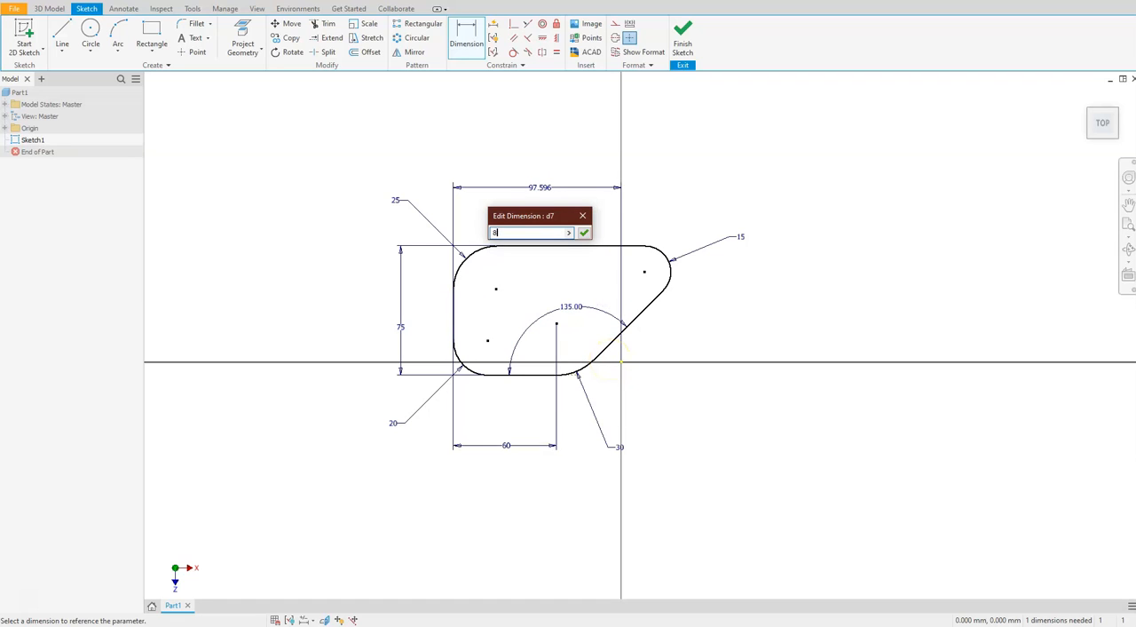
pyautogui.press('Return')
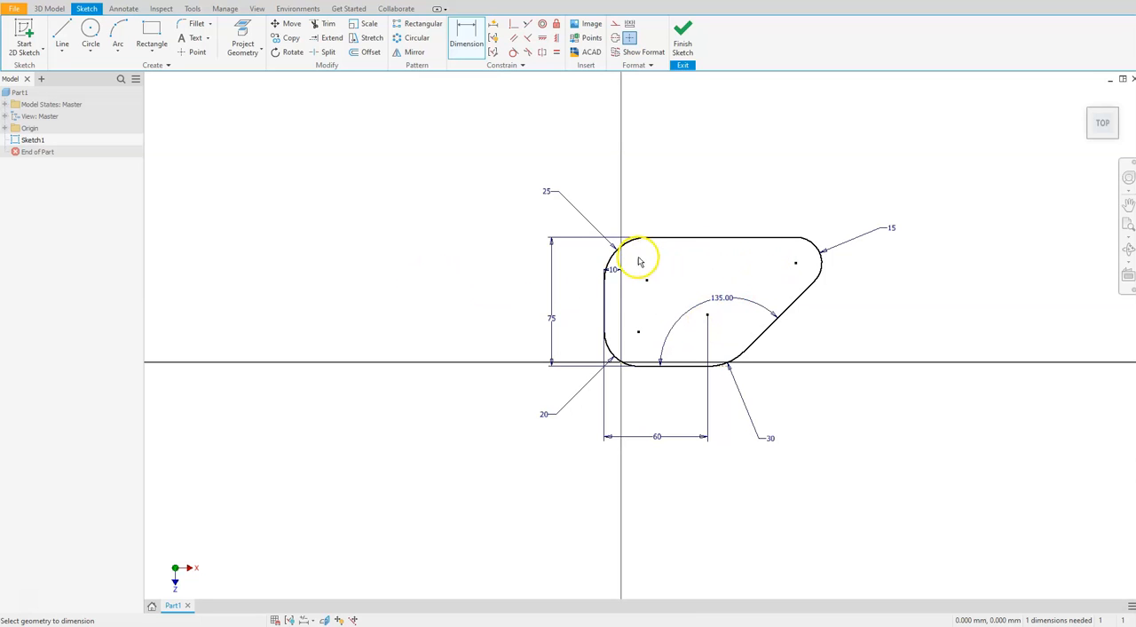
# Delete the 10 mm dimension between the left vertical line and the sketch origin
pyautogui.scroll(-3, 624, 274)
pyautogui.scroll(8, 630, 266)
pyautogui.click(582, 295)
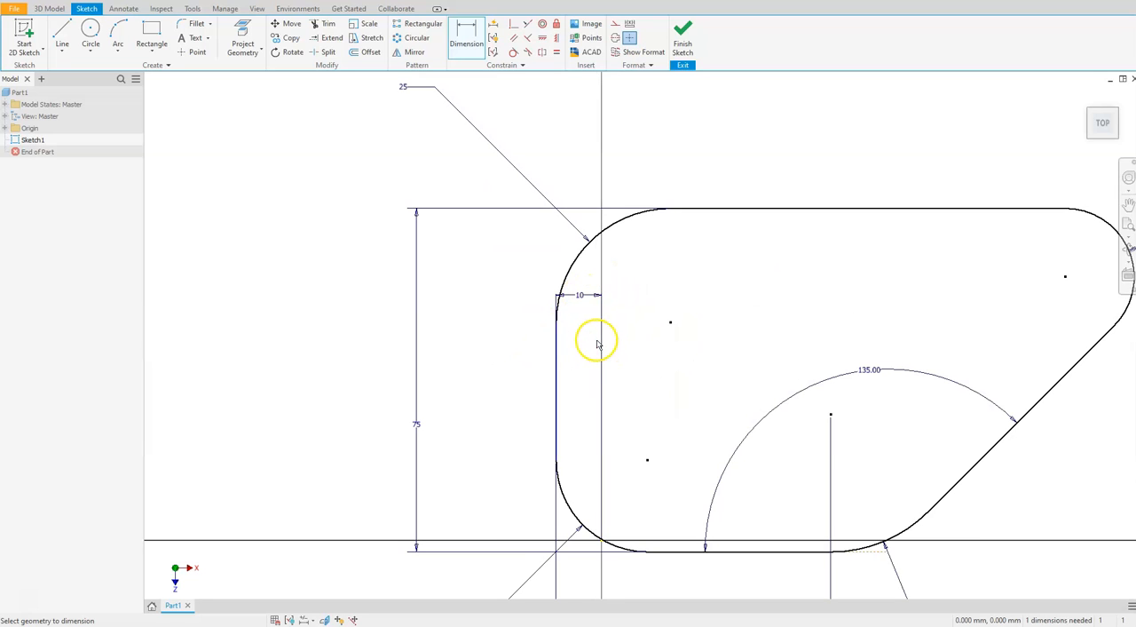
pyautogui.doubleClick(580, 295)
pyautogui.press('Return')
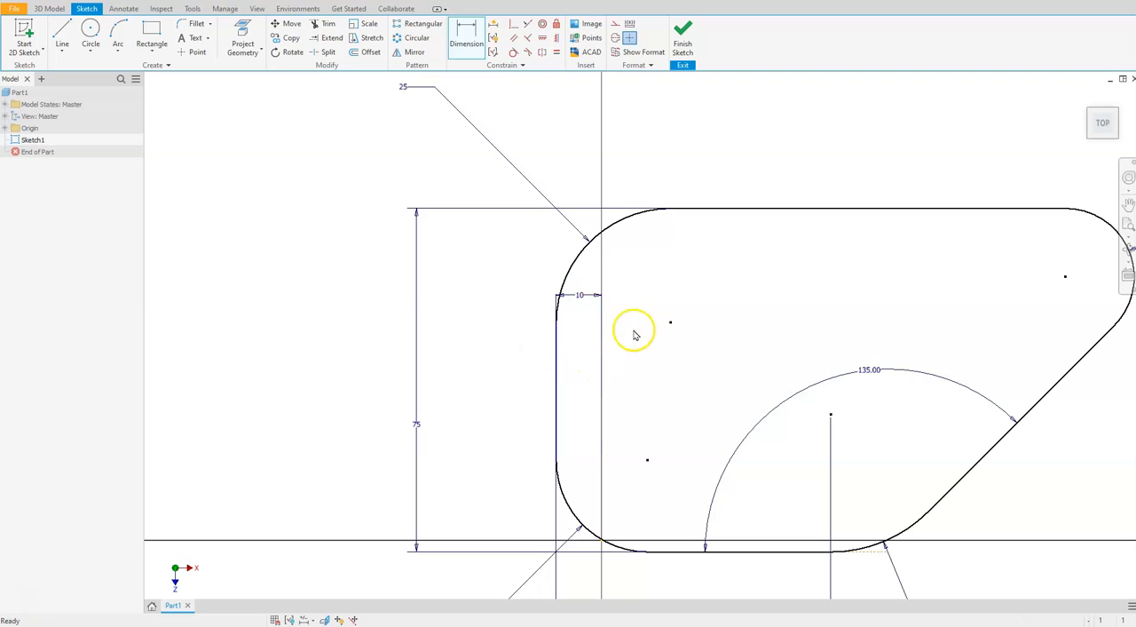
pyautogui.press('Escape')
pyautogui.click(582, 295)
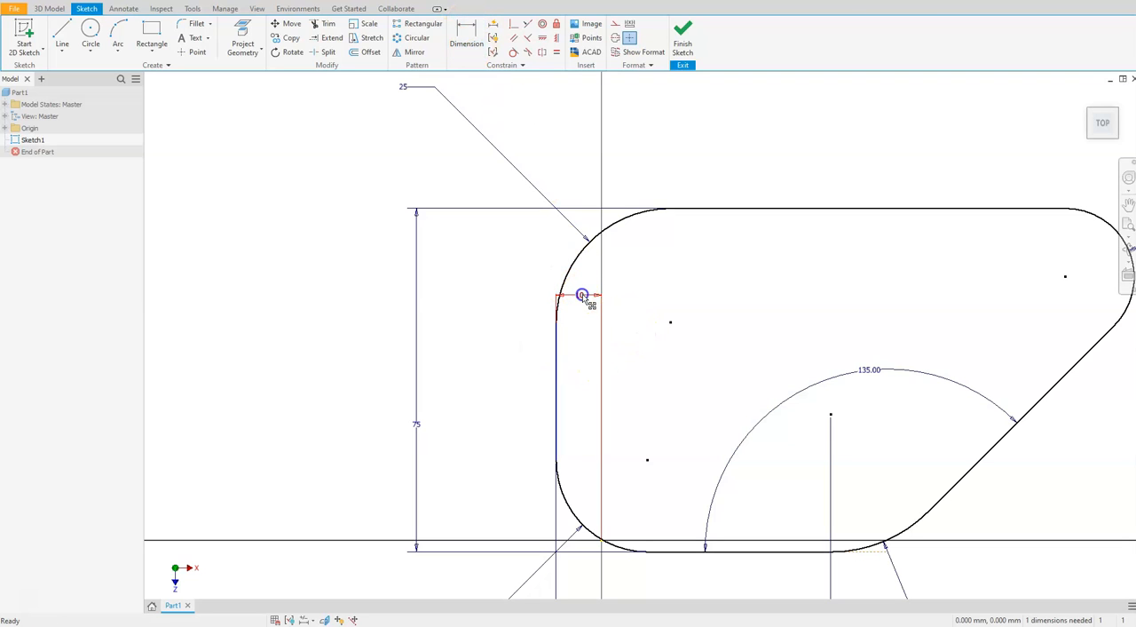
pyautogui.press('Delete')
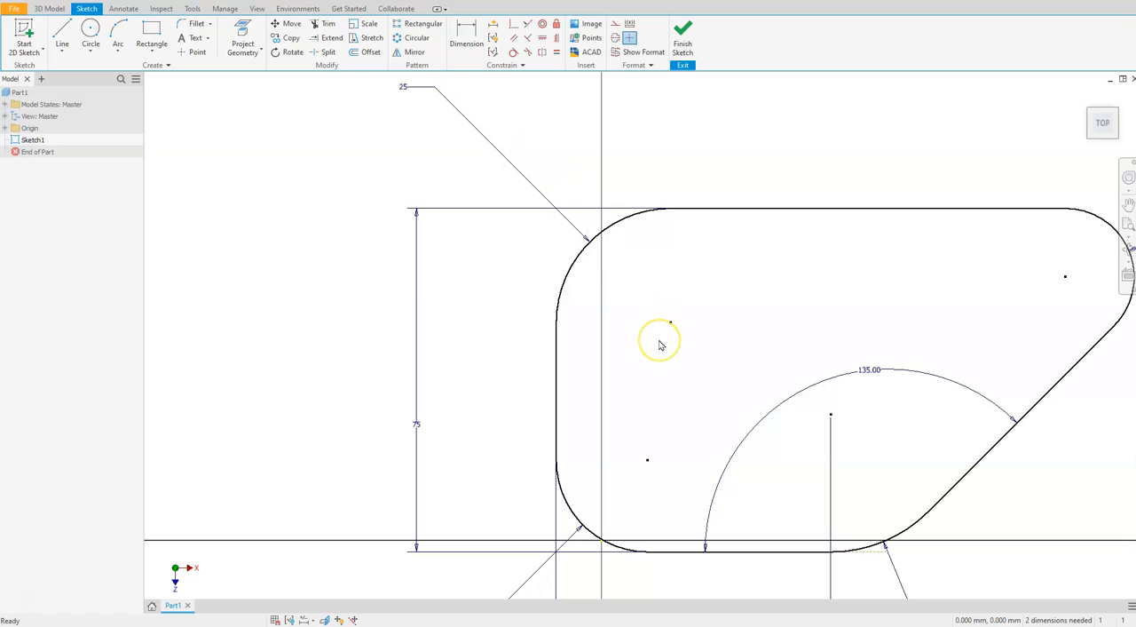
pyautogui.scroll(-3, 657, 342)
pyautogui.scroll(4, 657, 346)
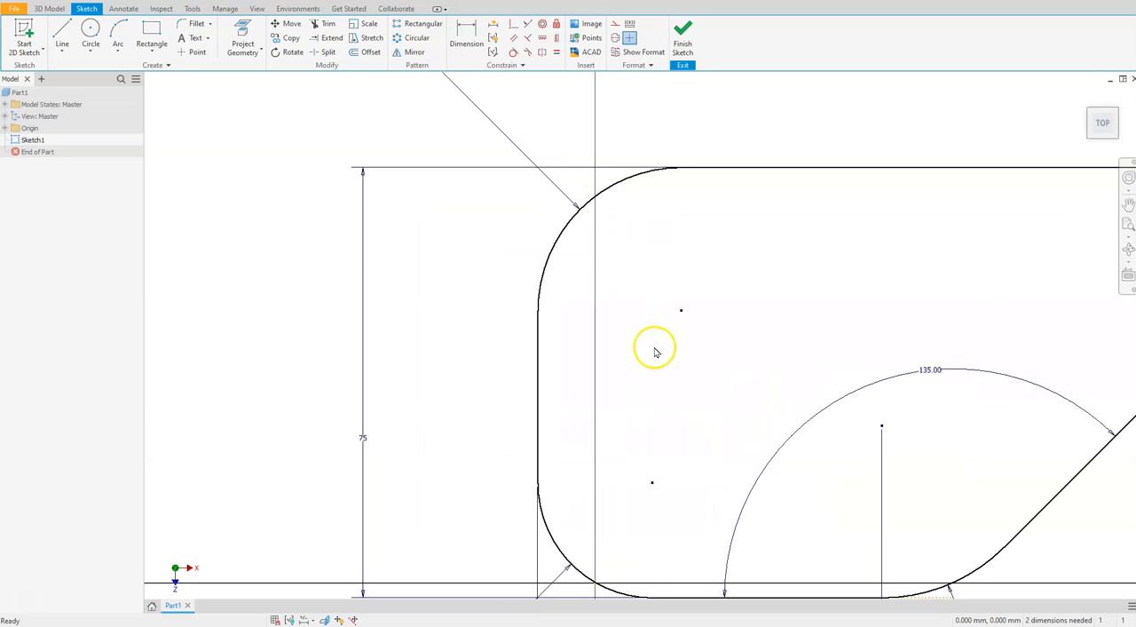
# Add a driven overall-width dimension from the profile's left vertical line to the outermost tangent of the 15 mm arc
pyautogui.scroll(-3, 583, 363)
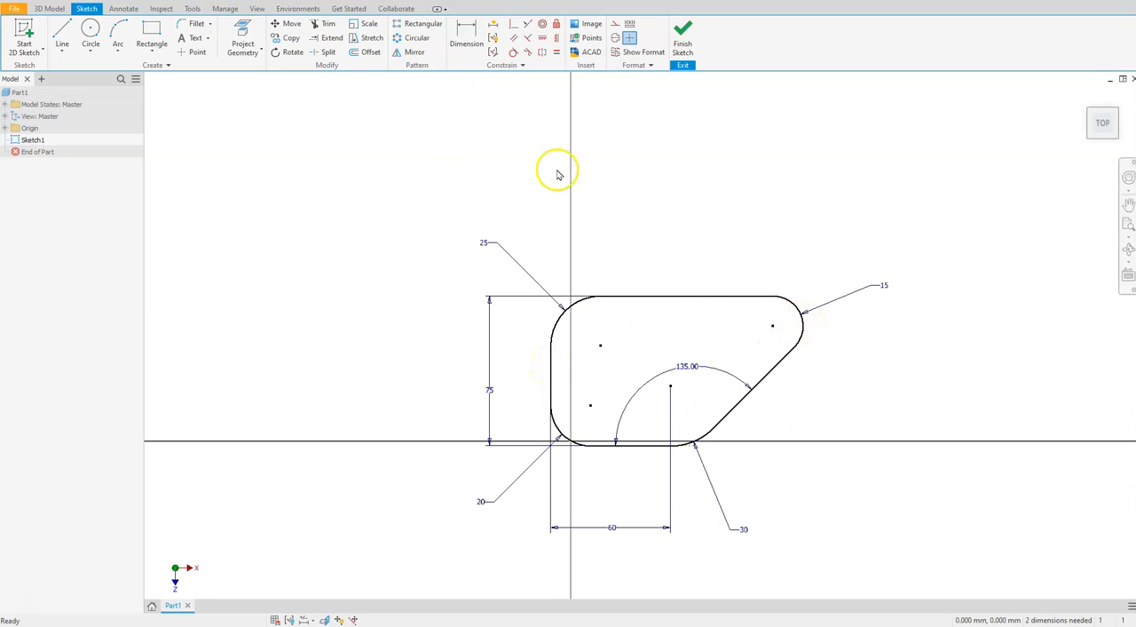
pyautogui.click(468, 43)
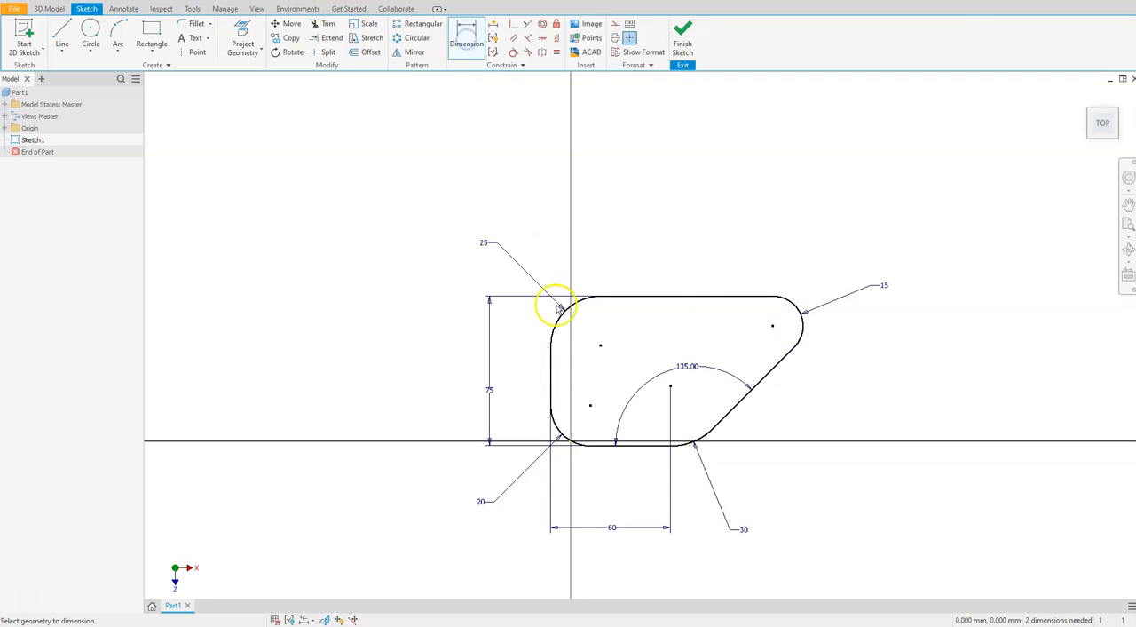
pyautogui.click(553, 364)
pyautogui.scroll(-4, 786, 318)
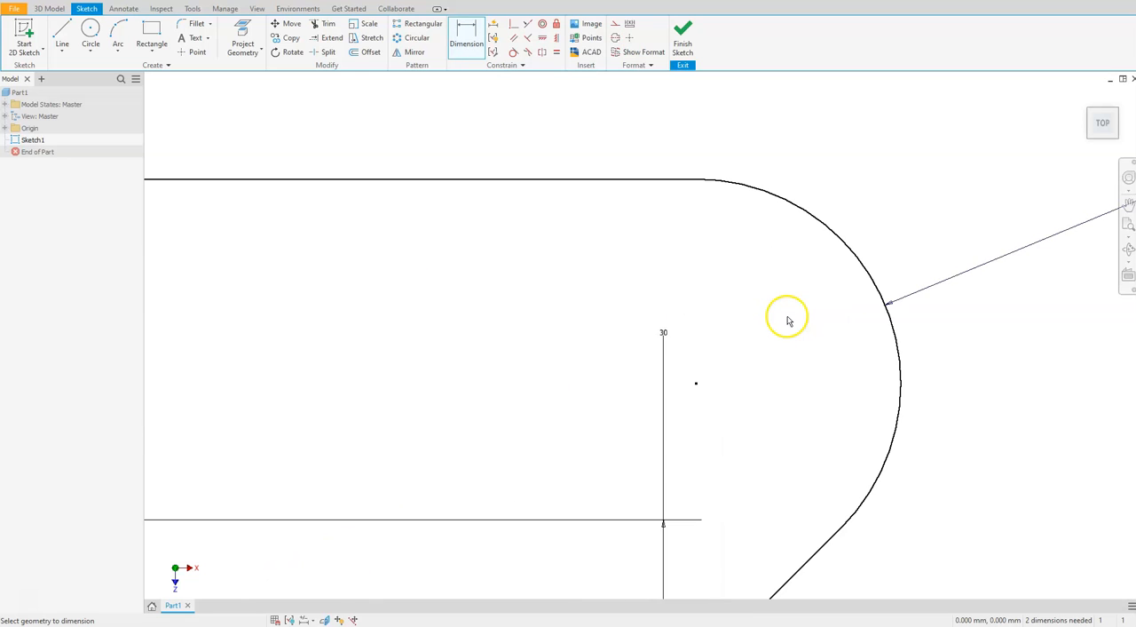
pyautogui.click(906, 391)
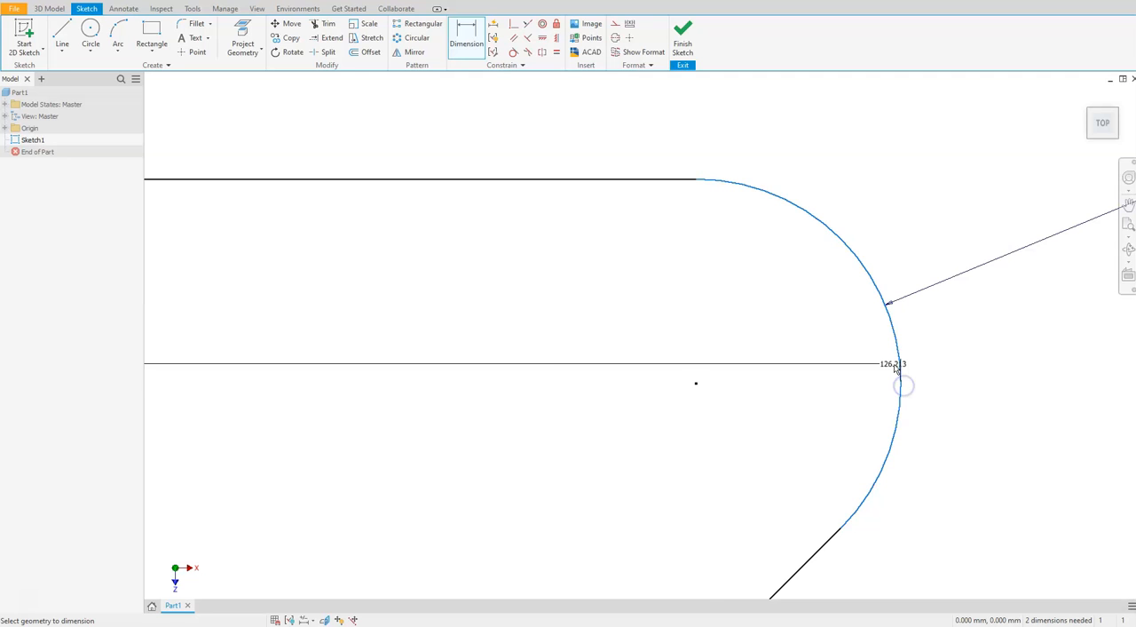
pyautogui.scroll(3, 893, 363)
pyautogui.click(827, 317)
pyautogui.click(789, 288)
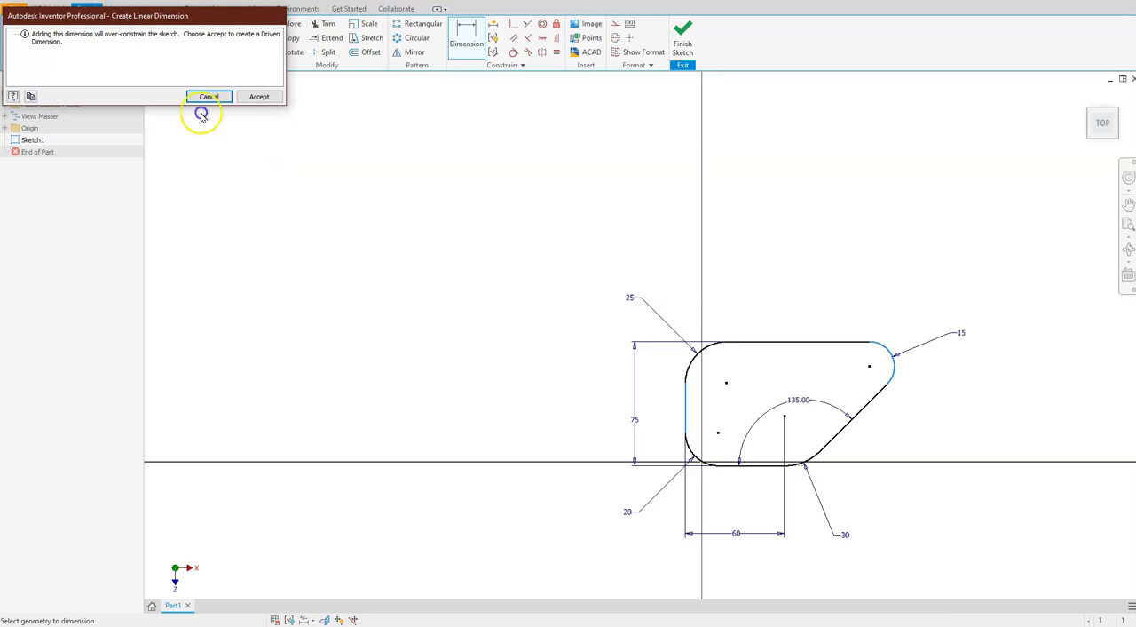
pyautogui.click(257, 97)
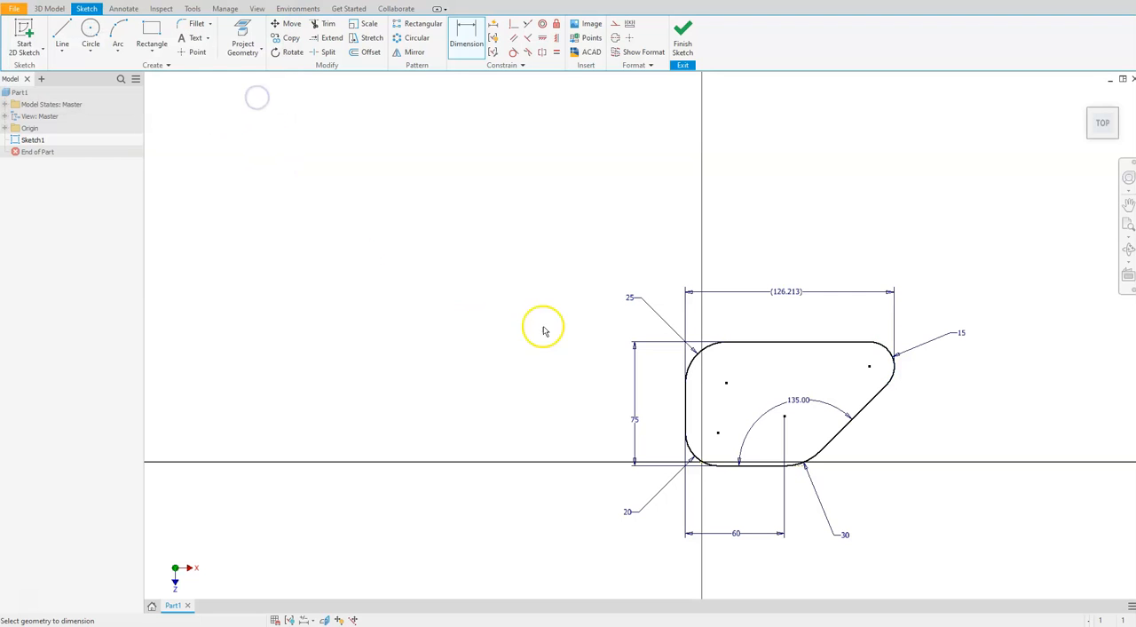
# Dimension the horizontal distance from the left vertical line to the sketch origin as the overall-width dimension divided by 2
pyautogui.scroll(5, 773, 325)
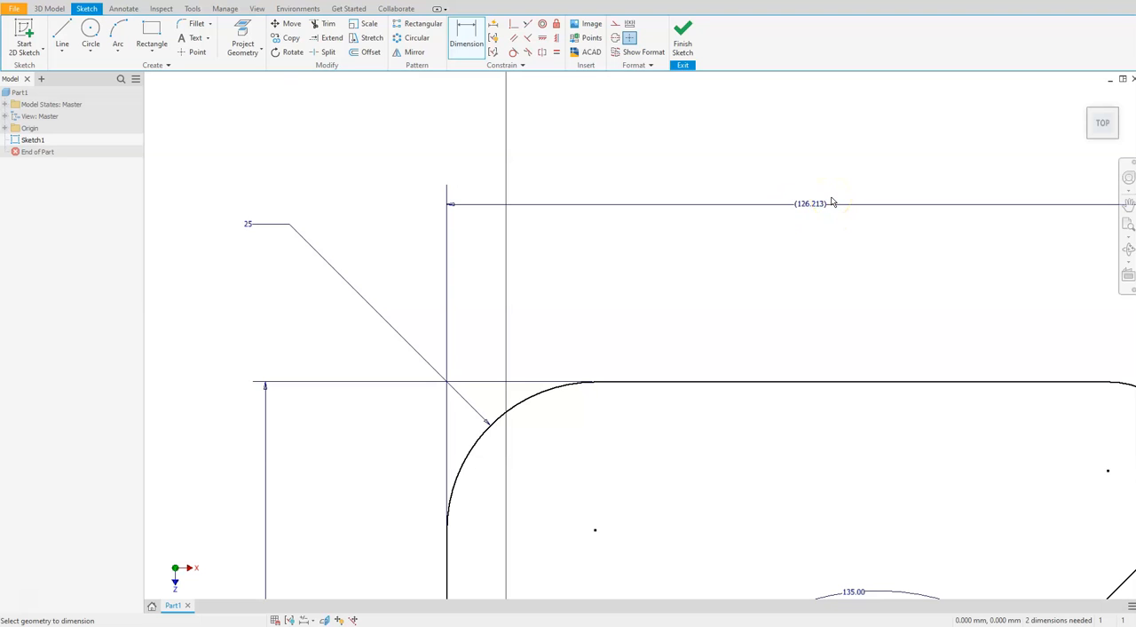
pyautogui.scroll(-3, 670, 307)
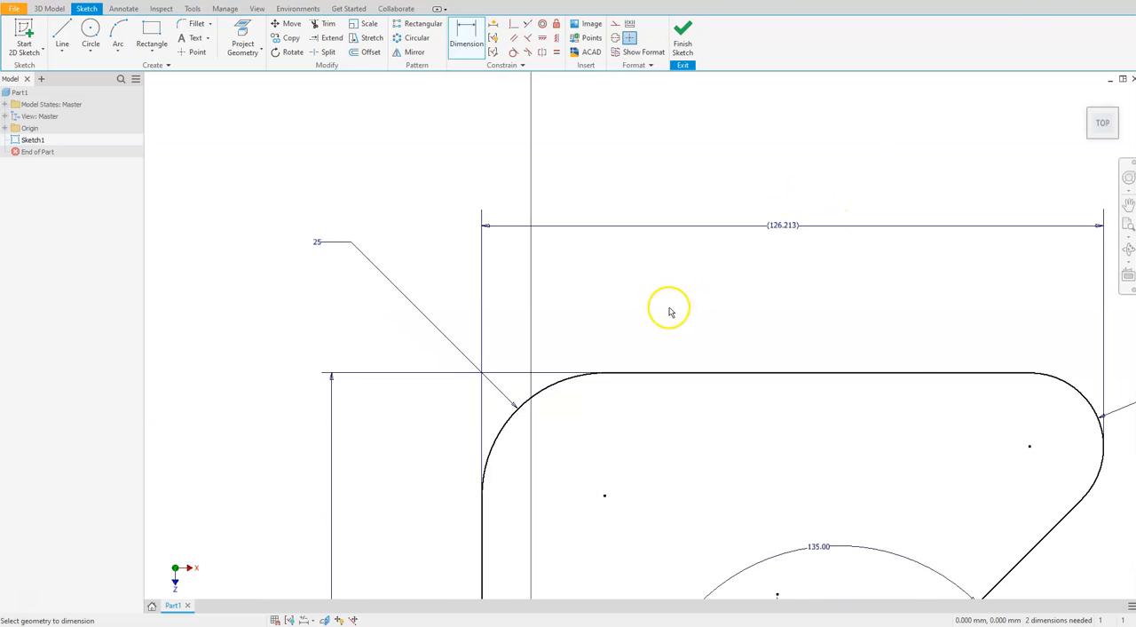
pyautogui.moveTo(656, 485); pyautogui.dragTo(621, 447, button='middle')
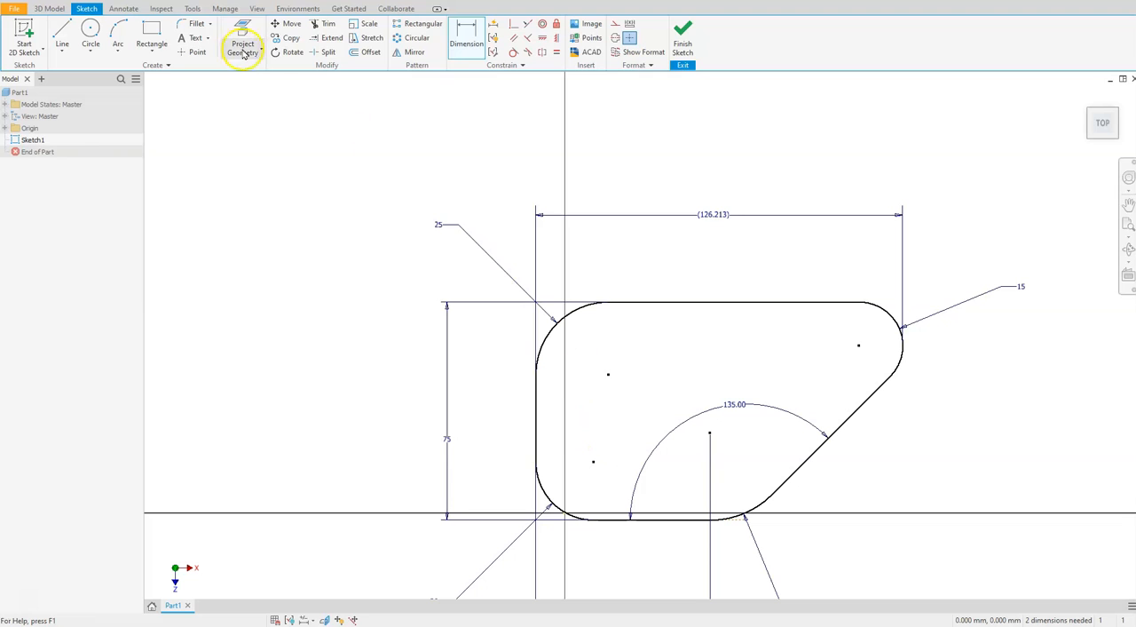
pyautogui.click(465, 33)
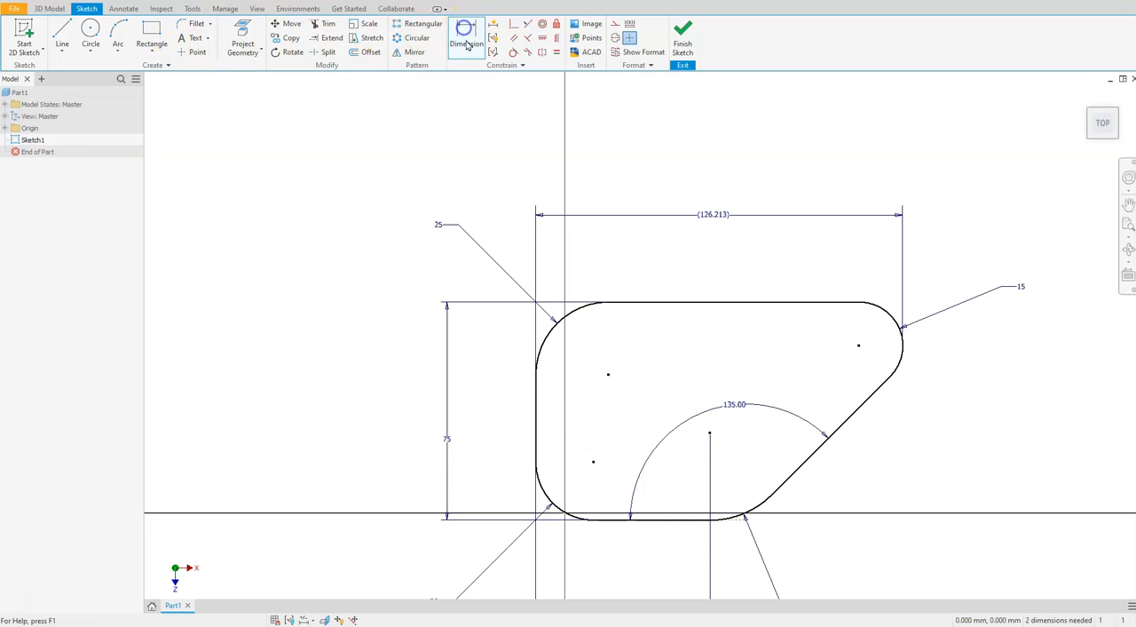
pyautogui.click(536, 419)
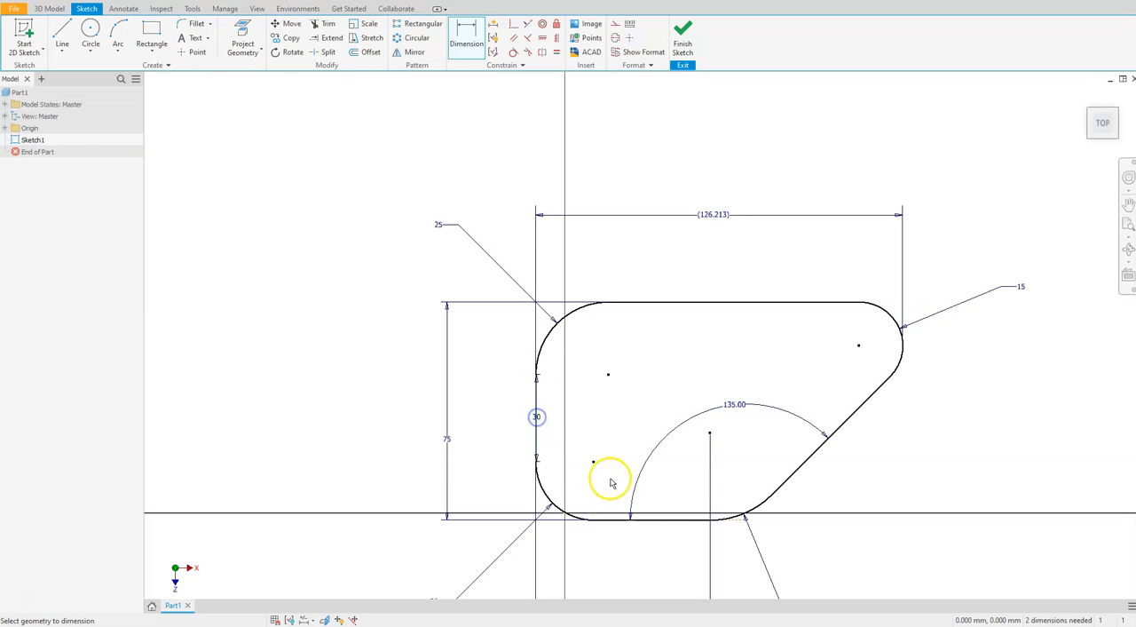
pyautogui.click(560, 512)
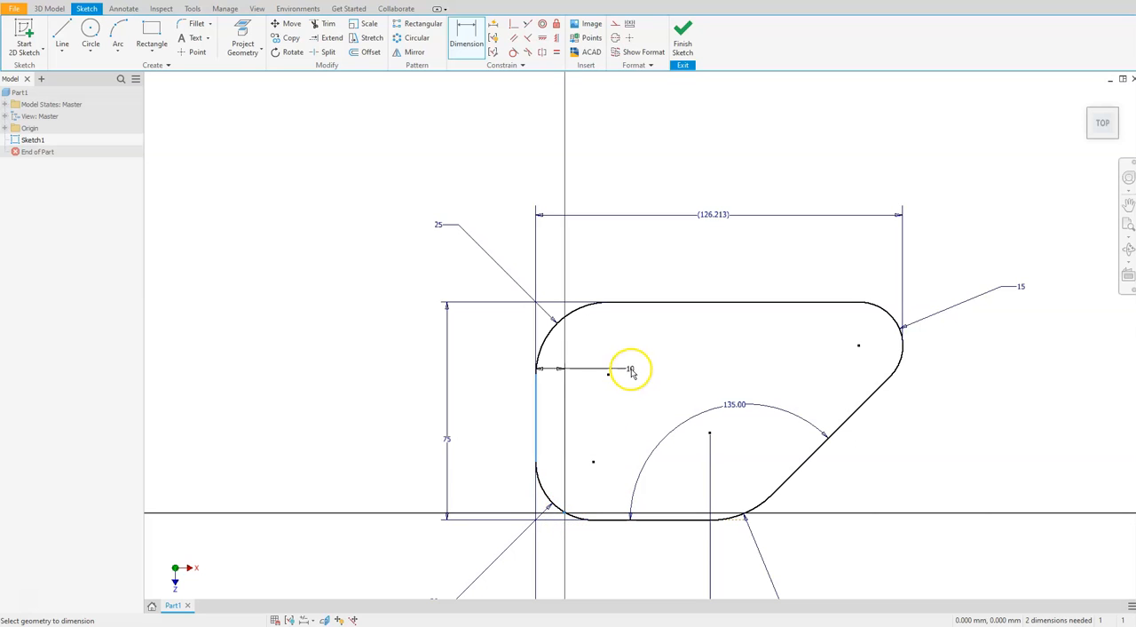
pyautogui.click(618, 365)
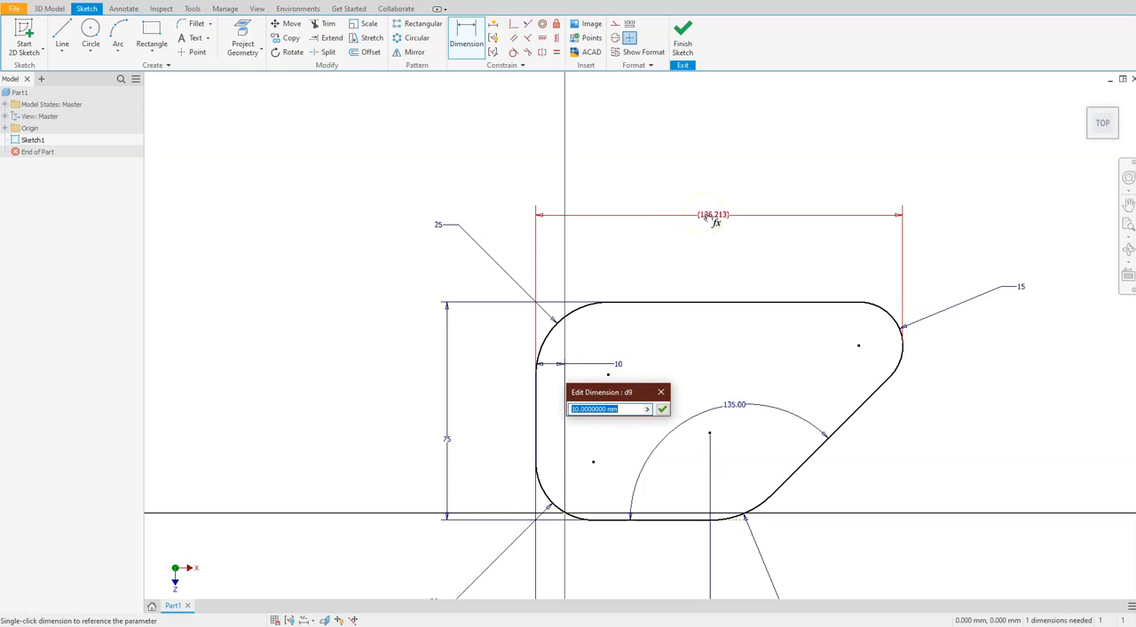
pyautogui.click(710, 217)
pyautogui.write('/2')
pyautogui.press('Return')
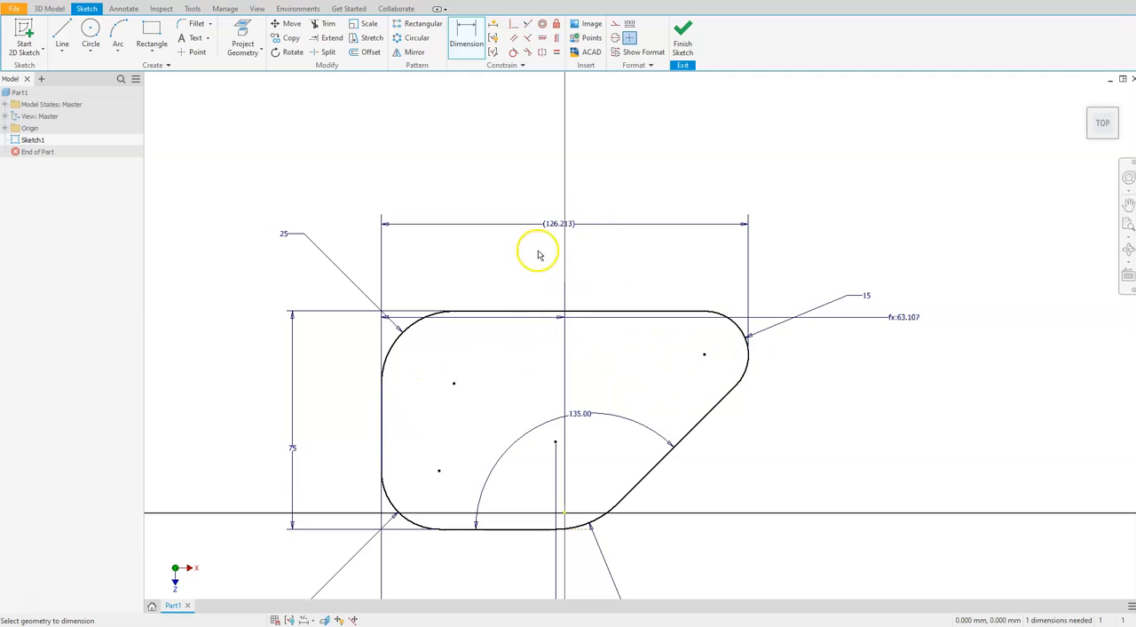
# Dimension the vertical distance from the profile's top line to the sketch origin as the 75 mm height dimension divided by 2
pyautogui.scroll(2, 418, 482)
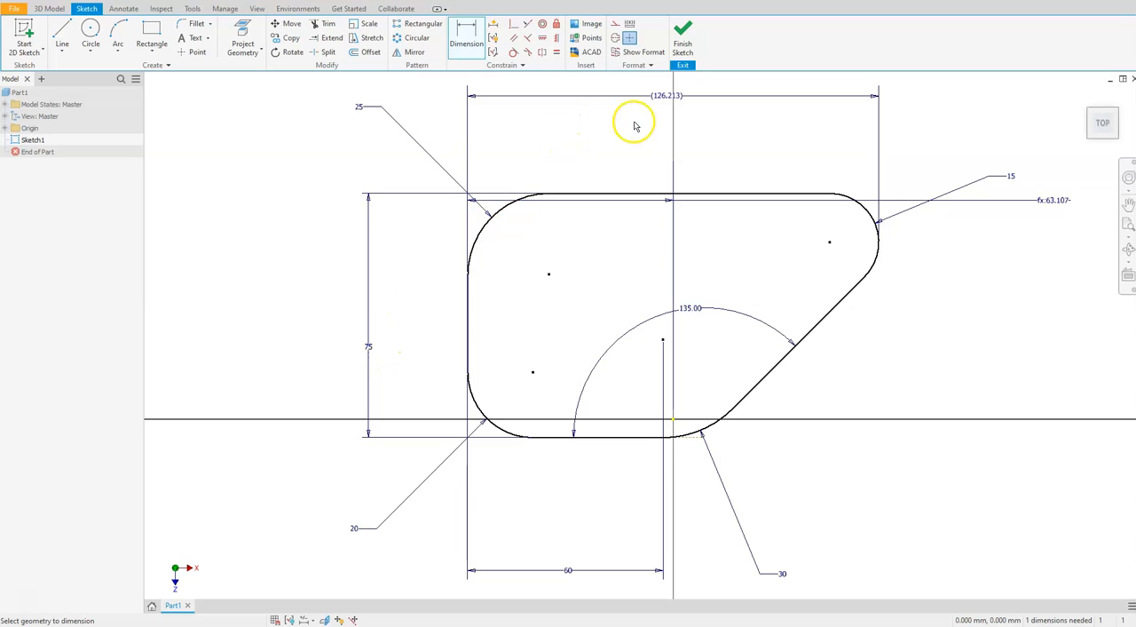
pyautogui.click(593, 197)
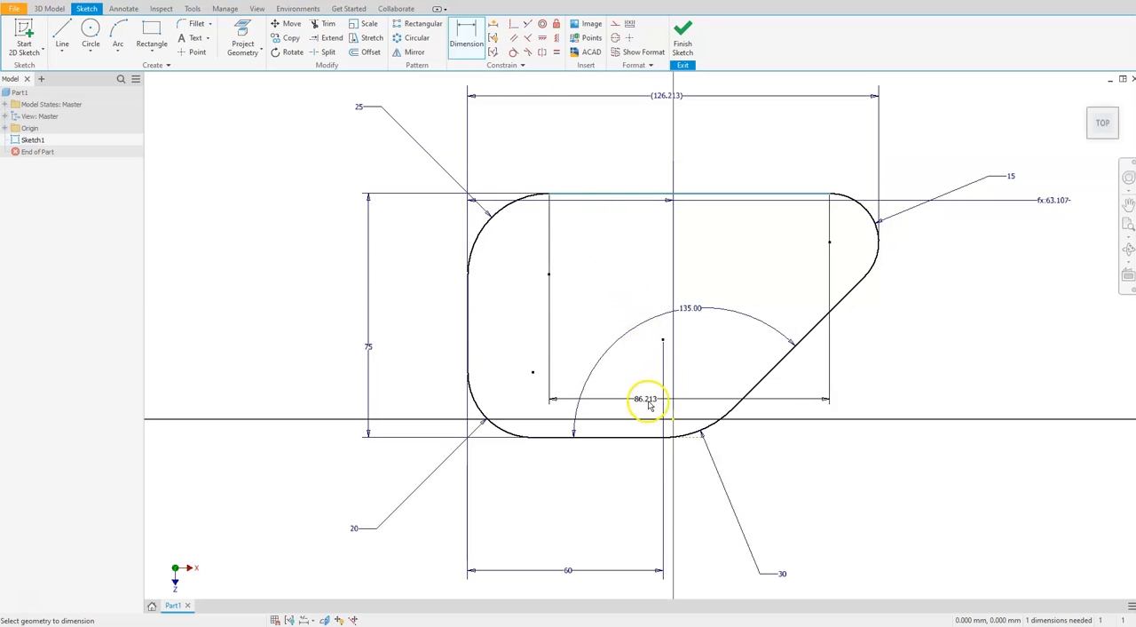
pyautogui.click(674, 419)
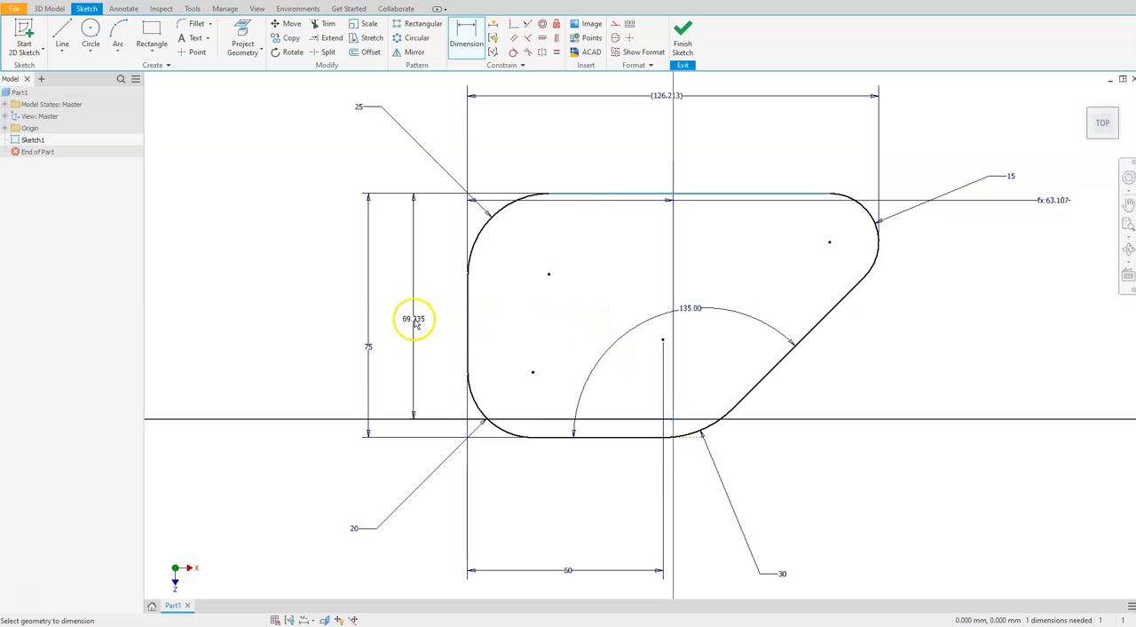
pyautogui.click(415, 322)
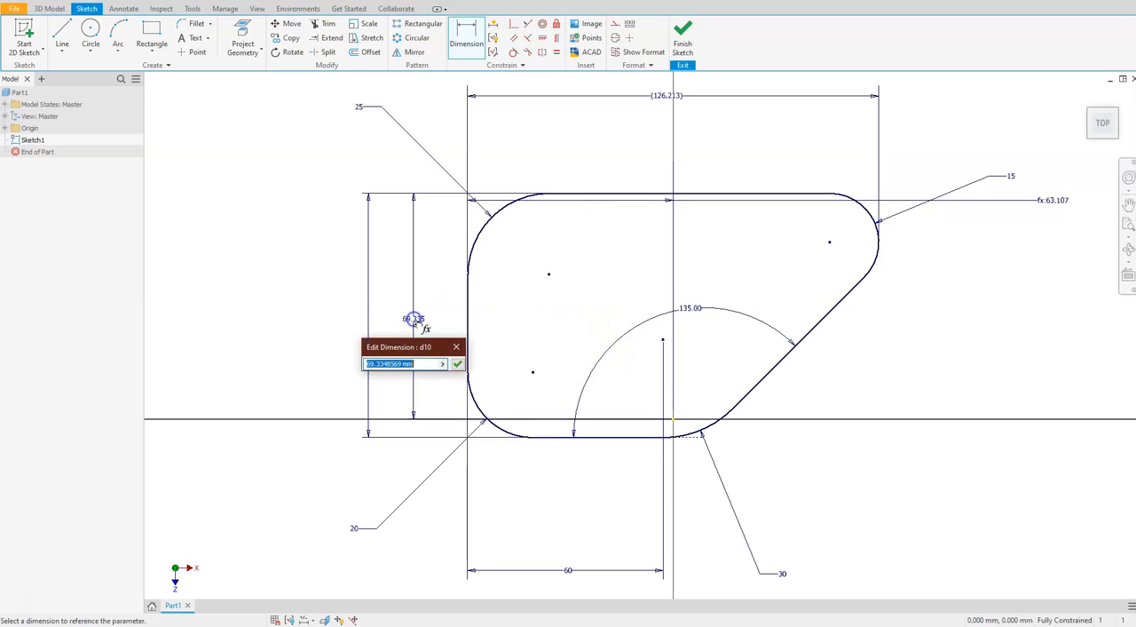
pyautogui.click(371, 411)
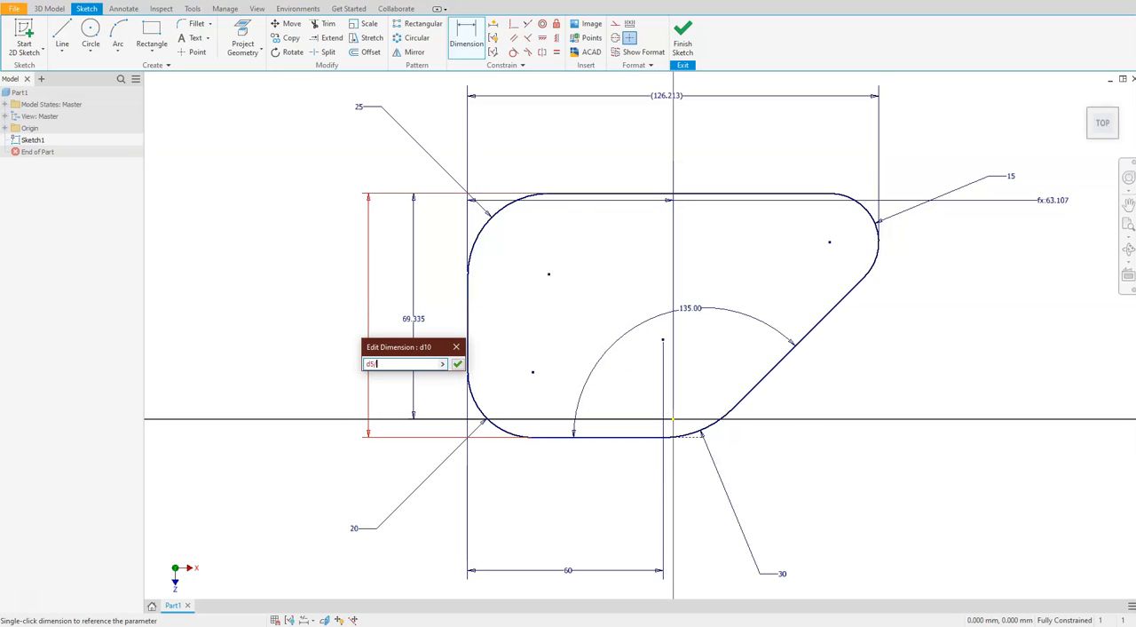
pyautogui.press('Return')
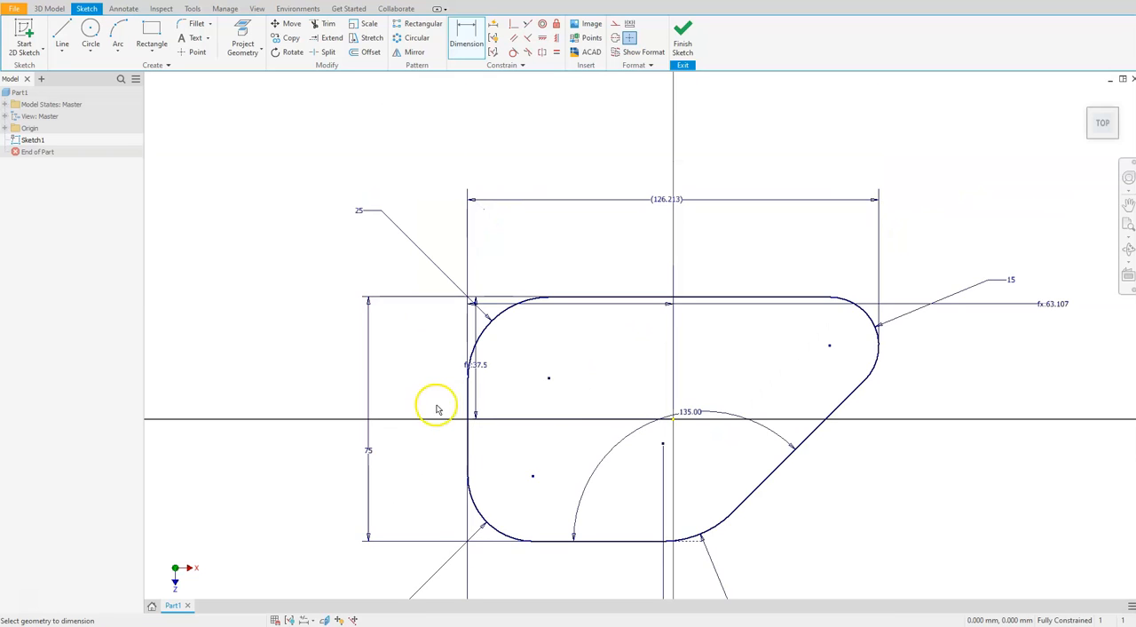
# Finish the profile sketch and expand the part's Origin folder to show its planes and axes
pyautogui.scroll(-4, 444, 343)
pyautogui.scroll(2, 480, 423)
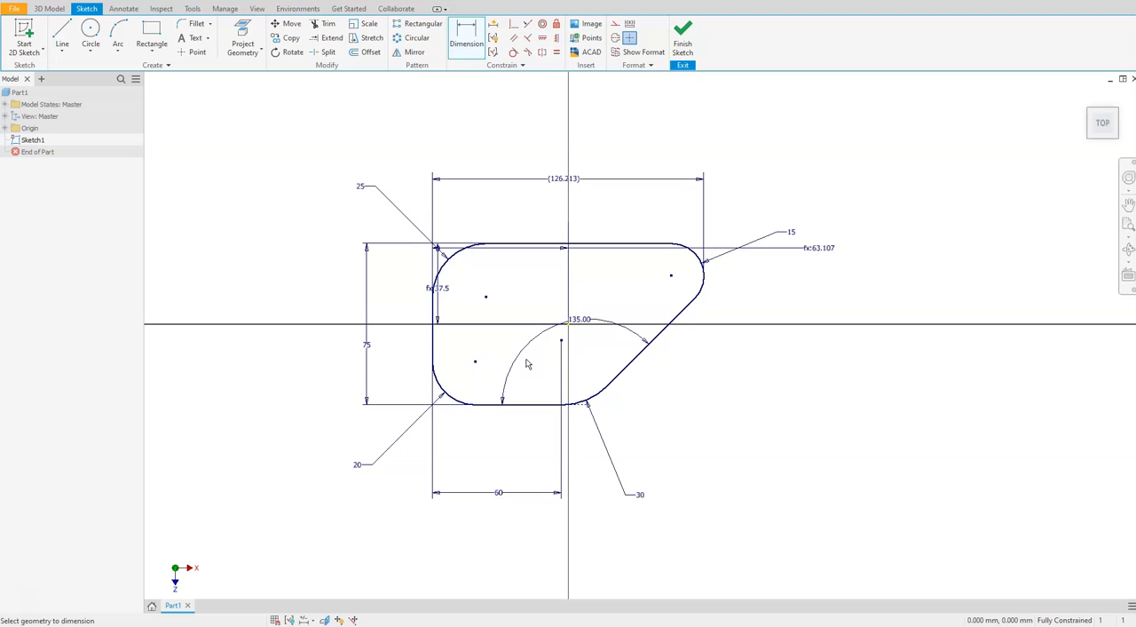
pyautogui.click(679, 38)
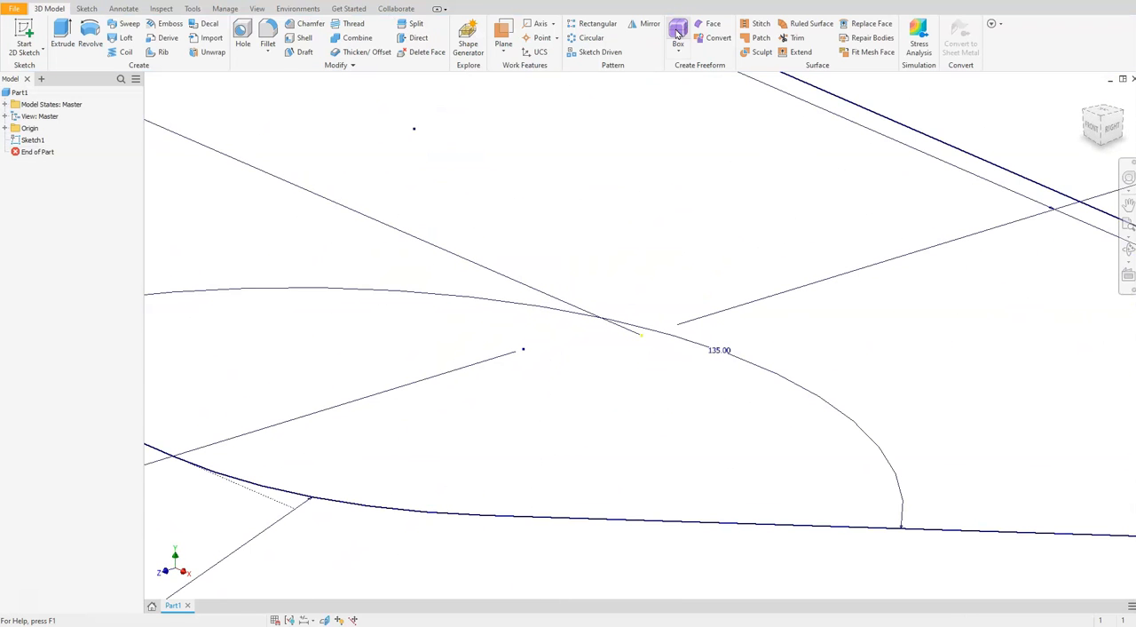
pyautogui.scroll(-6, 522, 359)
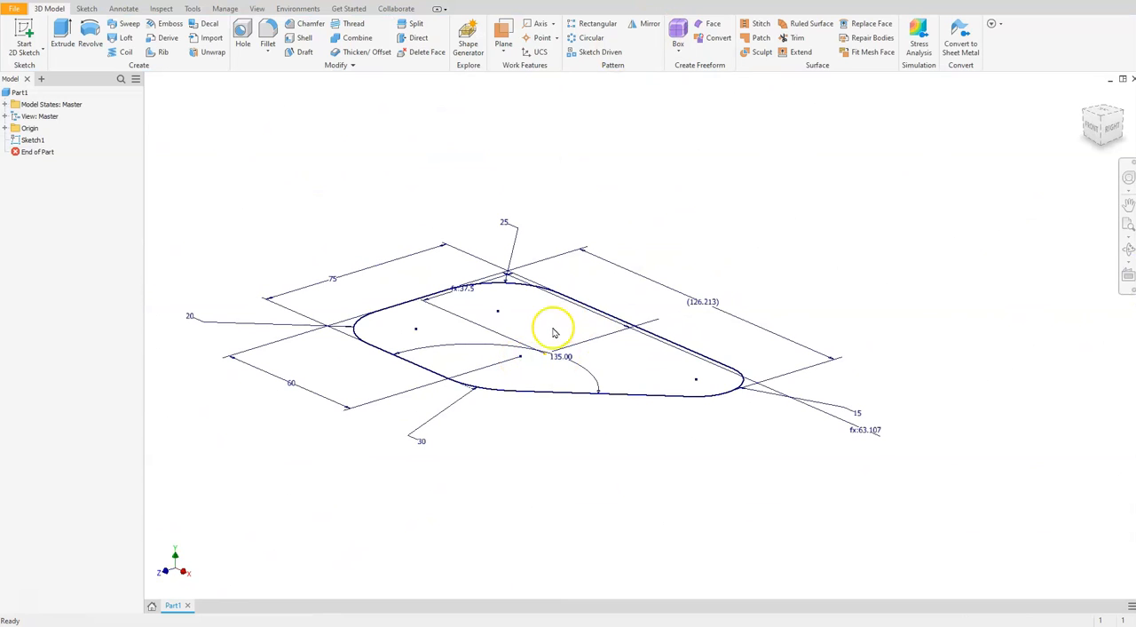
pyautogui.click(5, 128)
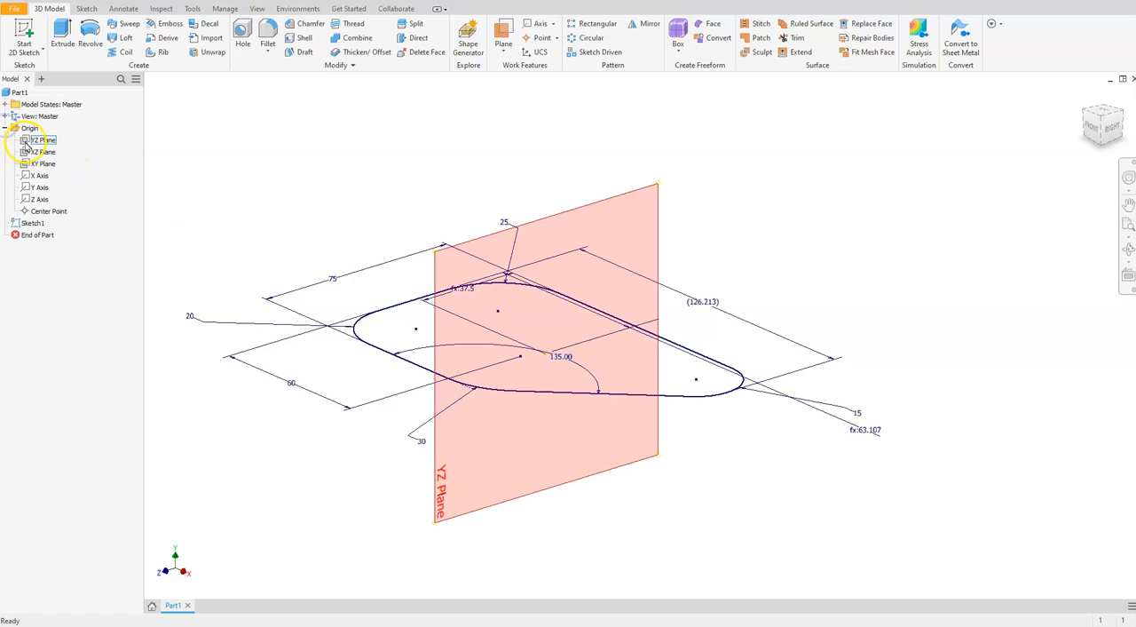